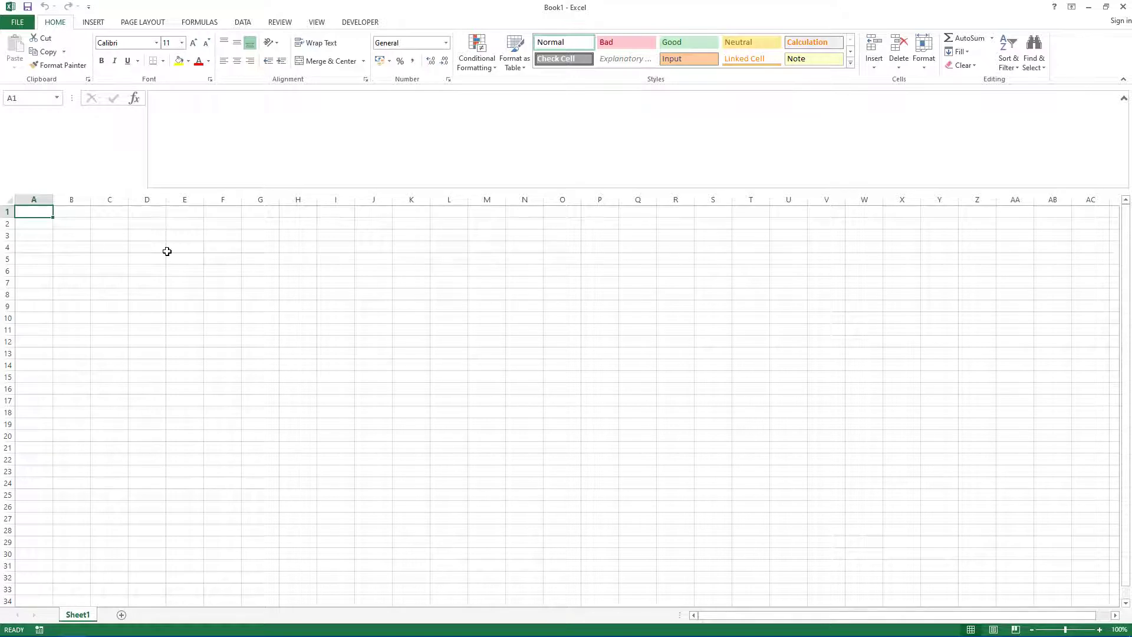
Enter the column headings Student Name in cell A1 and Score in cell B1.
type("Stude")
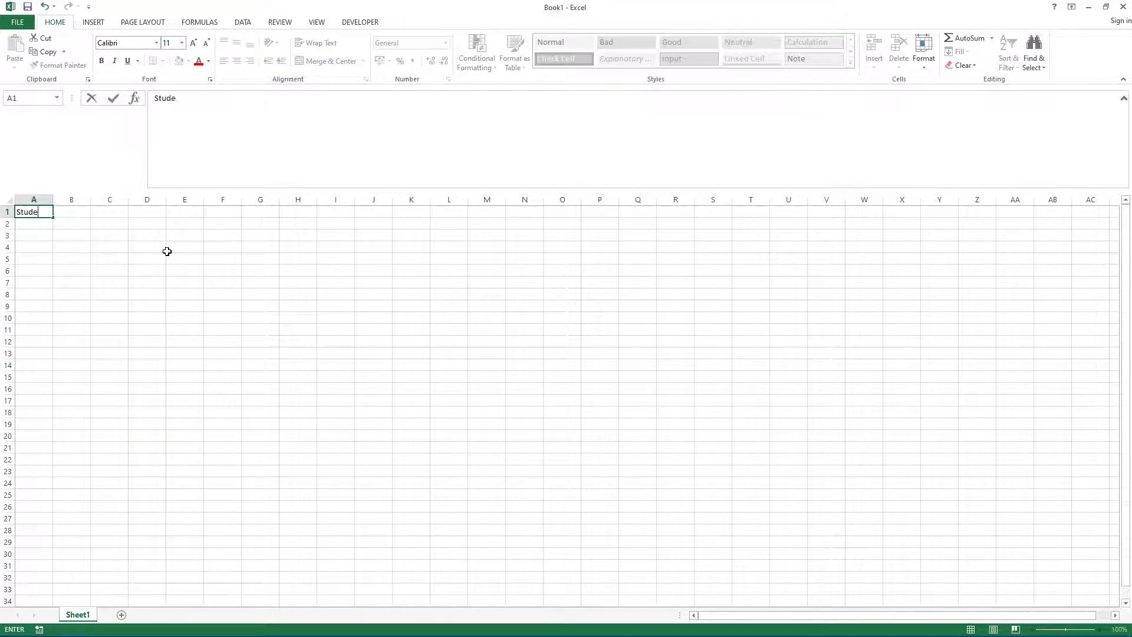
type("nt Name")
key("Tab")
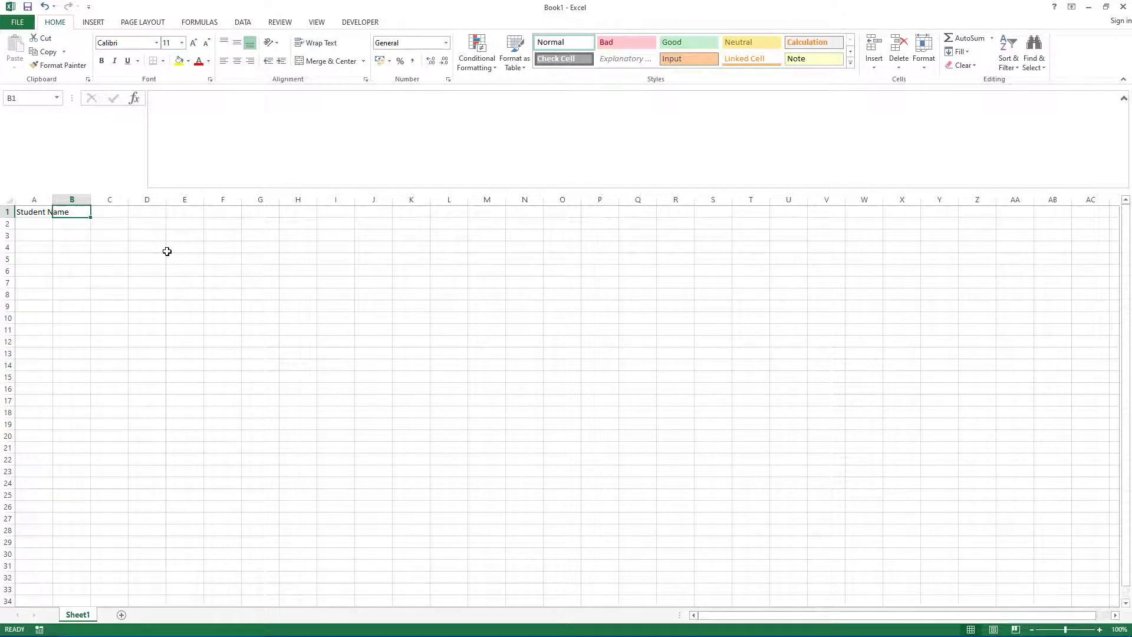
type("Score")
key("Return")
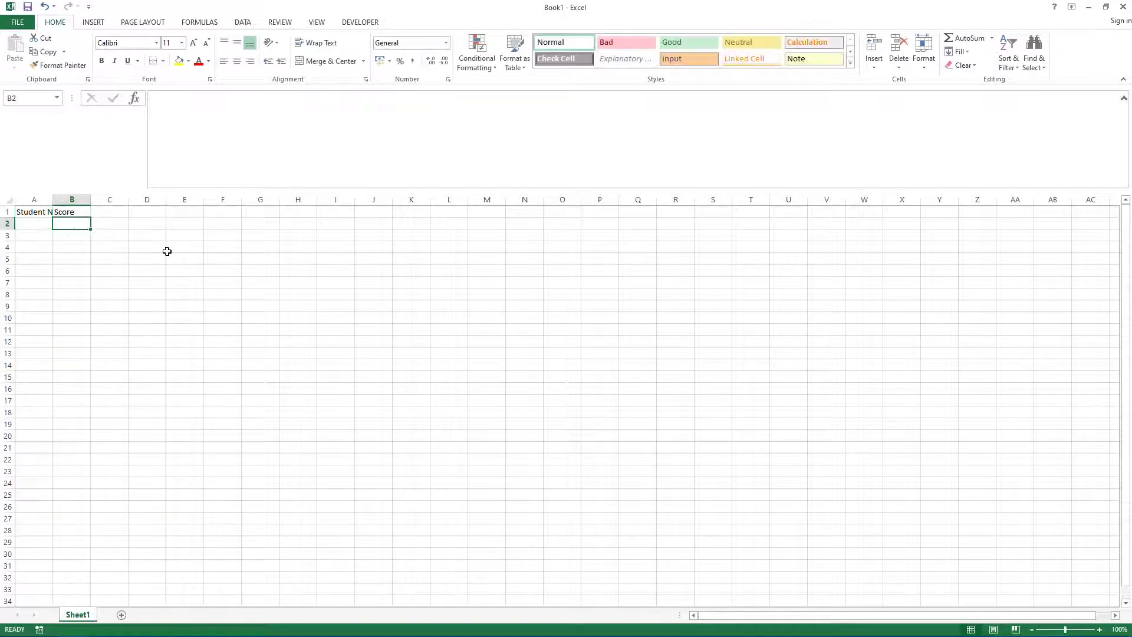
Enter the column heading Pass/Failed in cell C1.
key("Up")
key("Right")
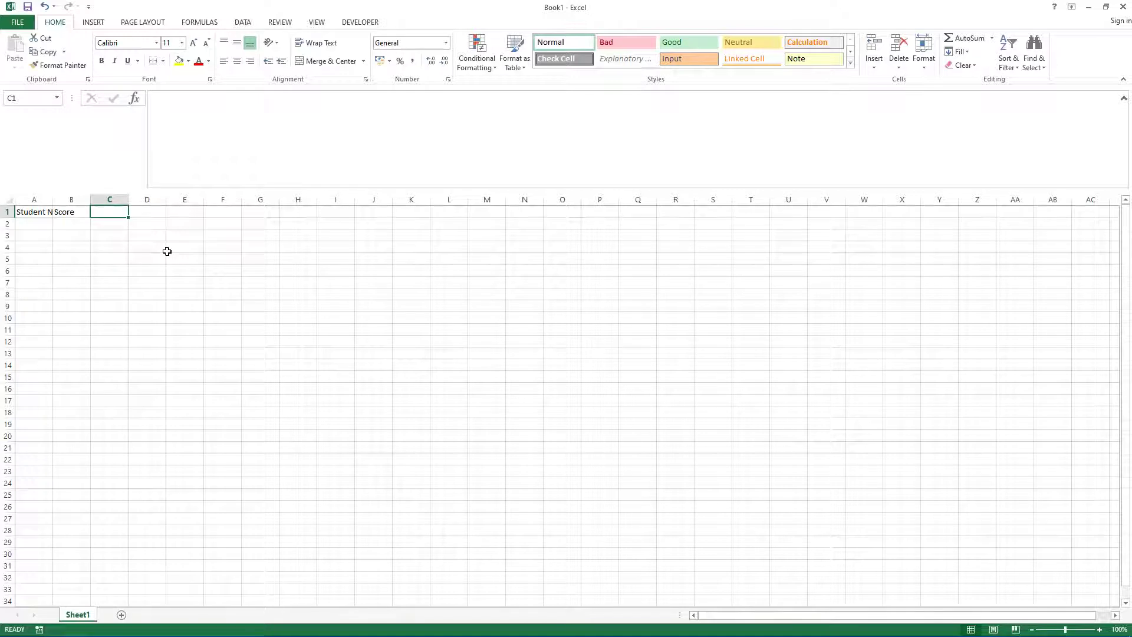
type("Pass")
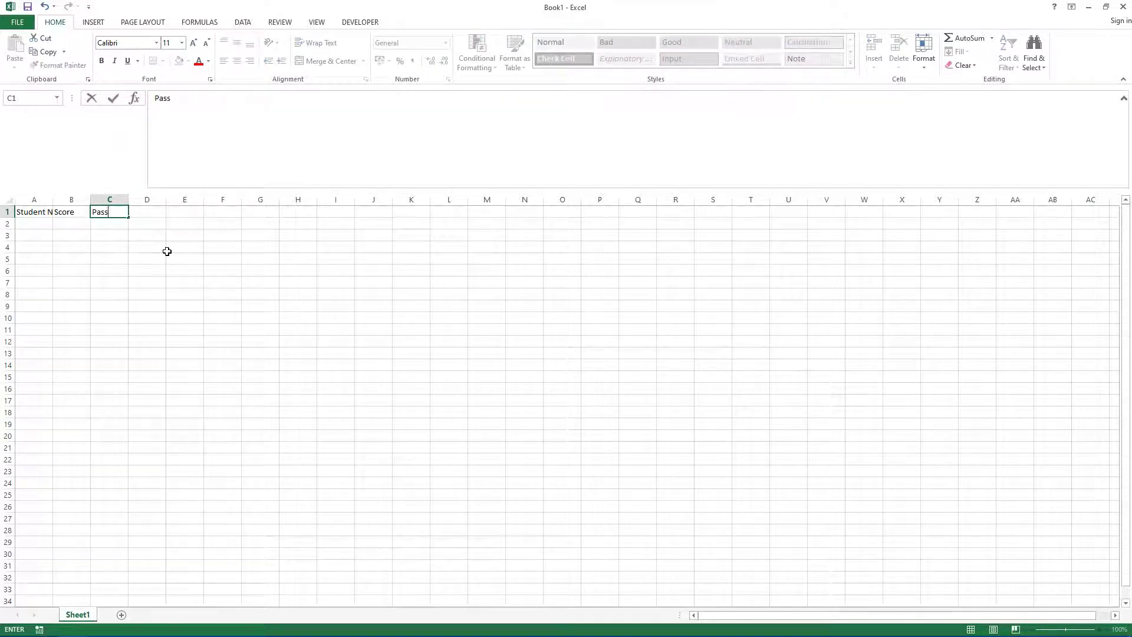
type("/Failed")
key("Return")
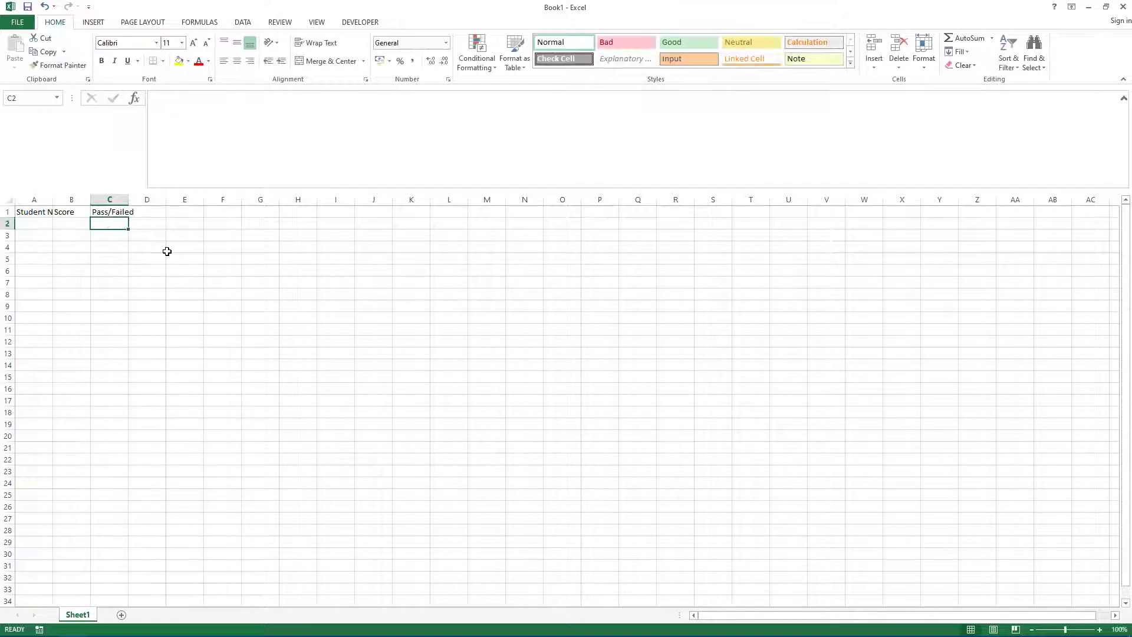
Replace the heading in cell C1 with Grade.
key("Up")
key("Delete")
type("Grade")
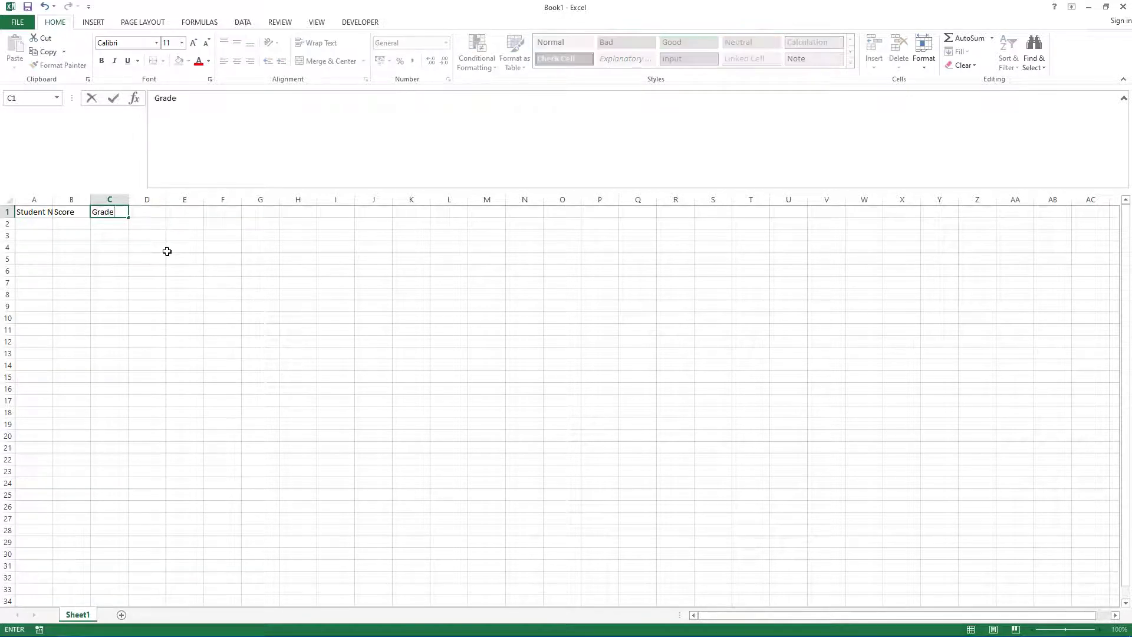
key("Return")
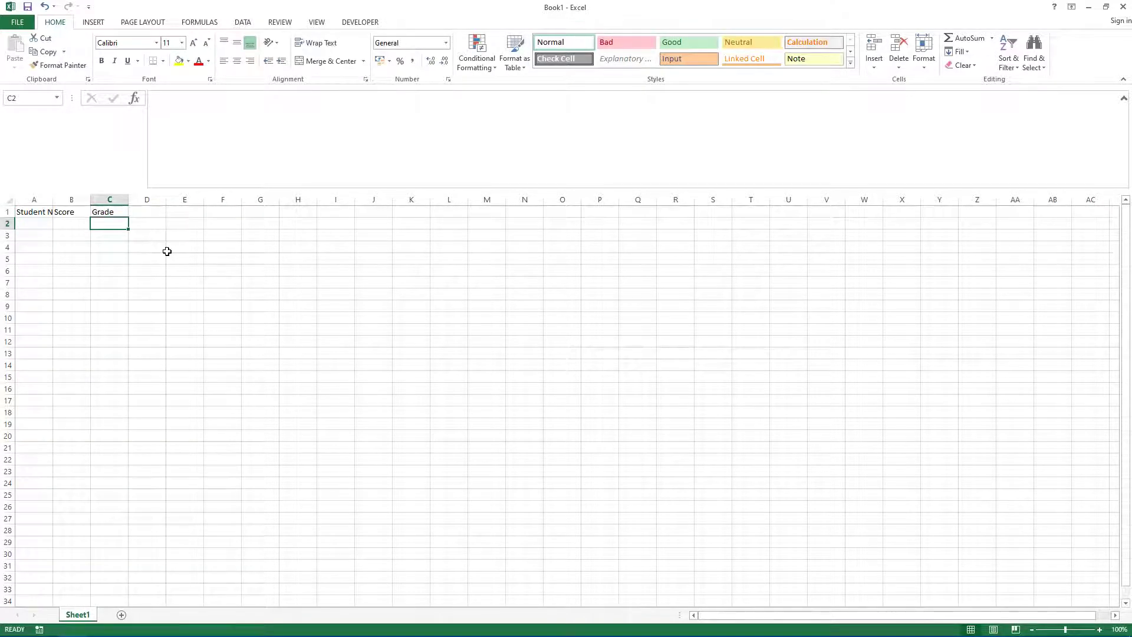
Widen columns A to C together to an equal width that fits the Student Name heading.
left_click(47, 199)
left_click(65, 200)
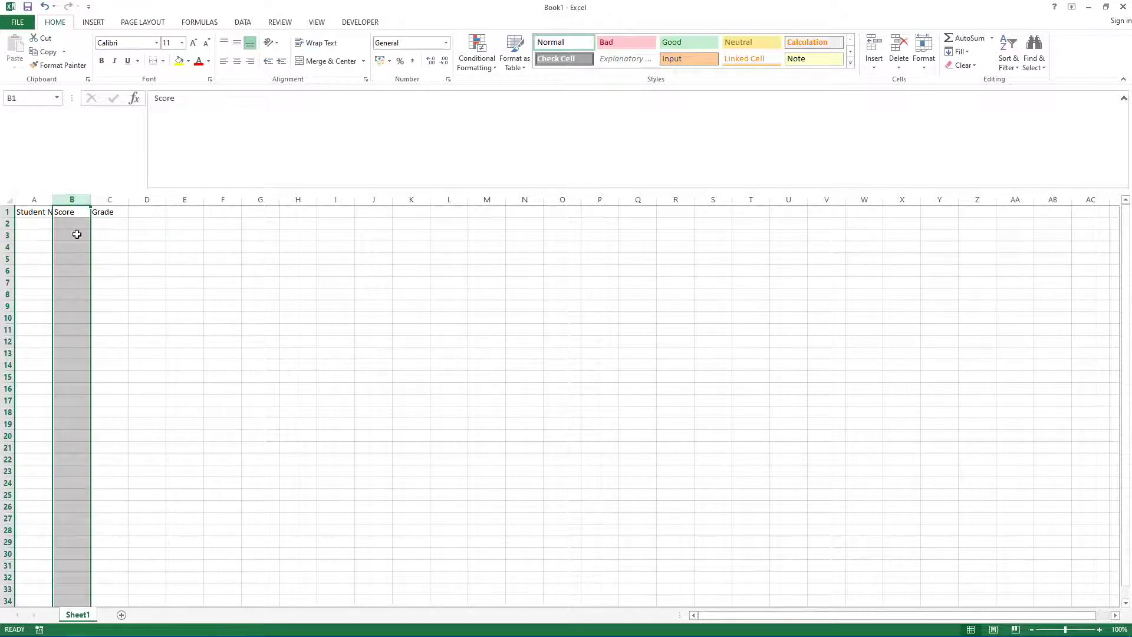
left_click(35, 200)
left_click(109, 270)
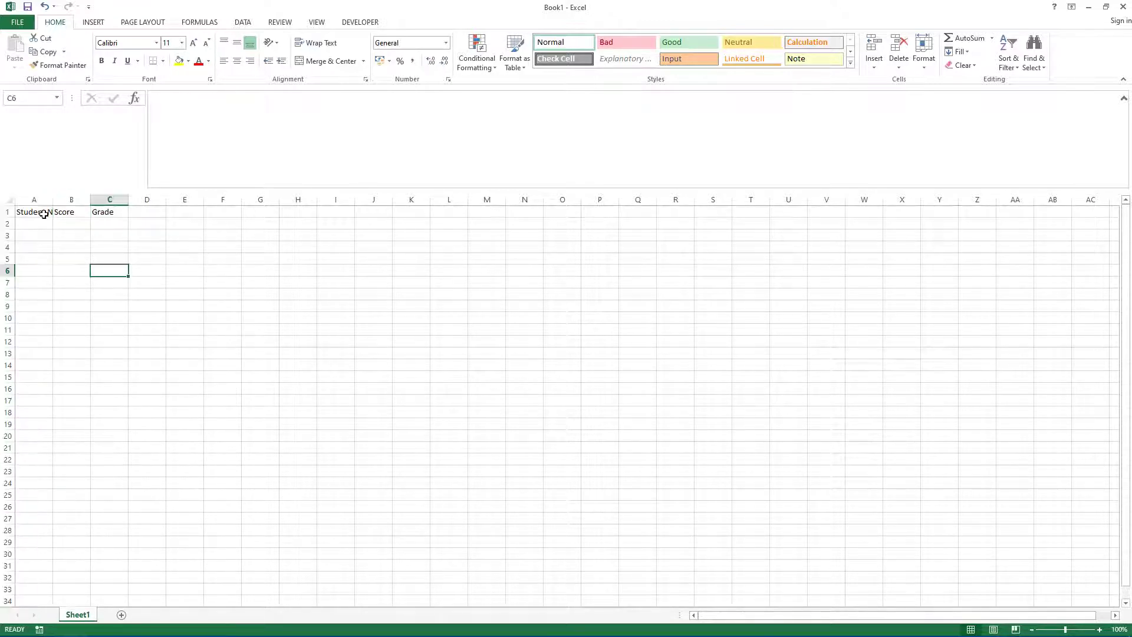
left_click(43, 214)
left_click(99, 326, "shift")
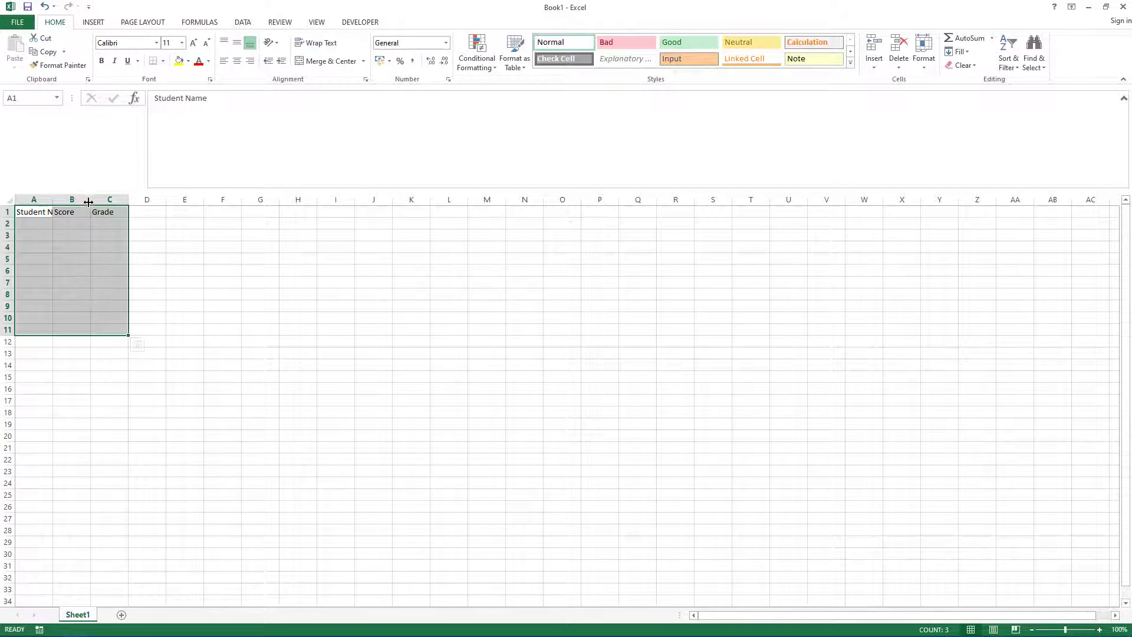
left_click(39, 447)
left_click(43, 200)
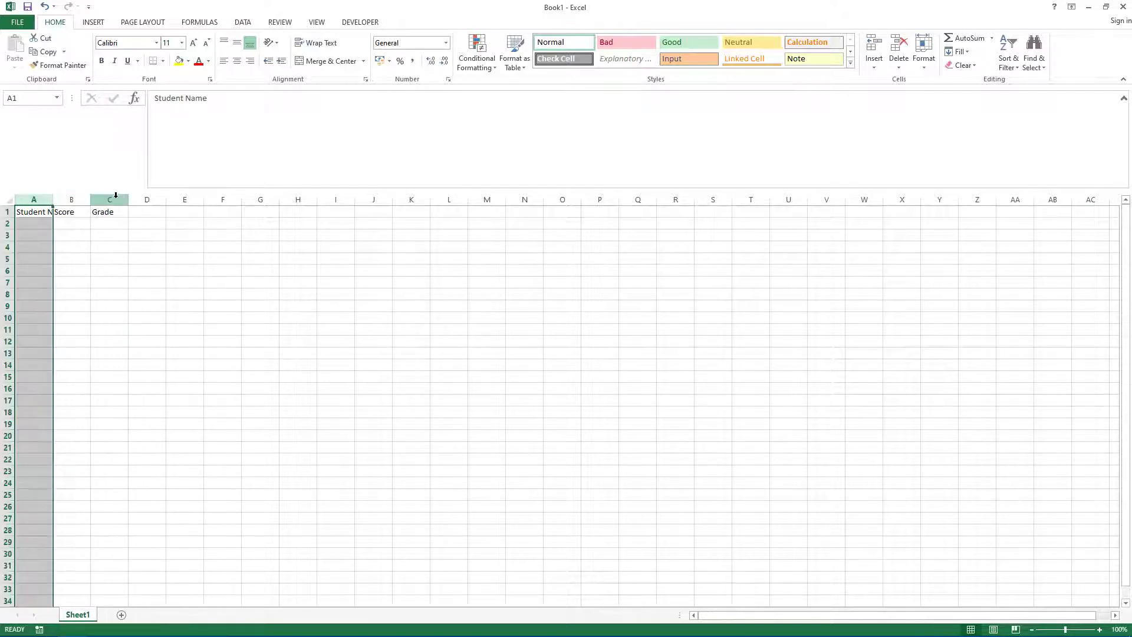
left_click(114, 198, "shift")
left_click_drag(91, 198, 158, 198)
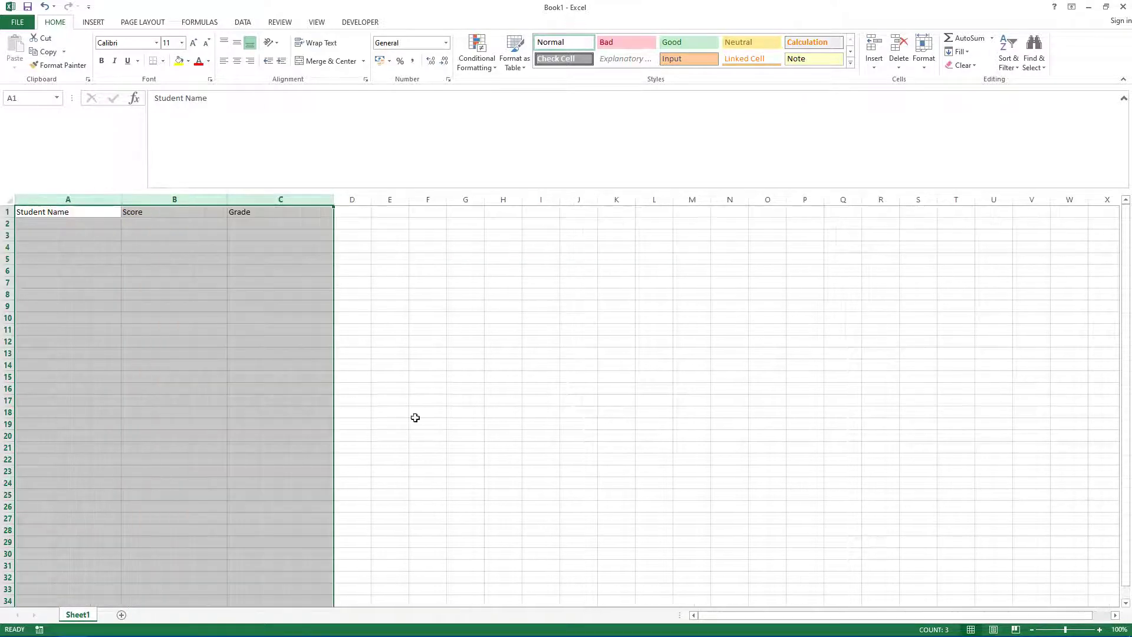
left_click(452, 424)
Format the range A1:C5 as a table in a medium blue style, using the first row as headers.
left_click_drag(78, 215, 277, 260)
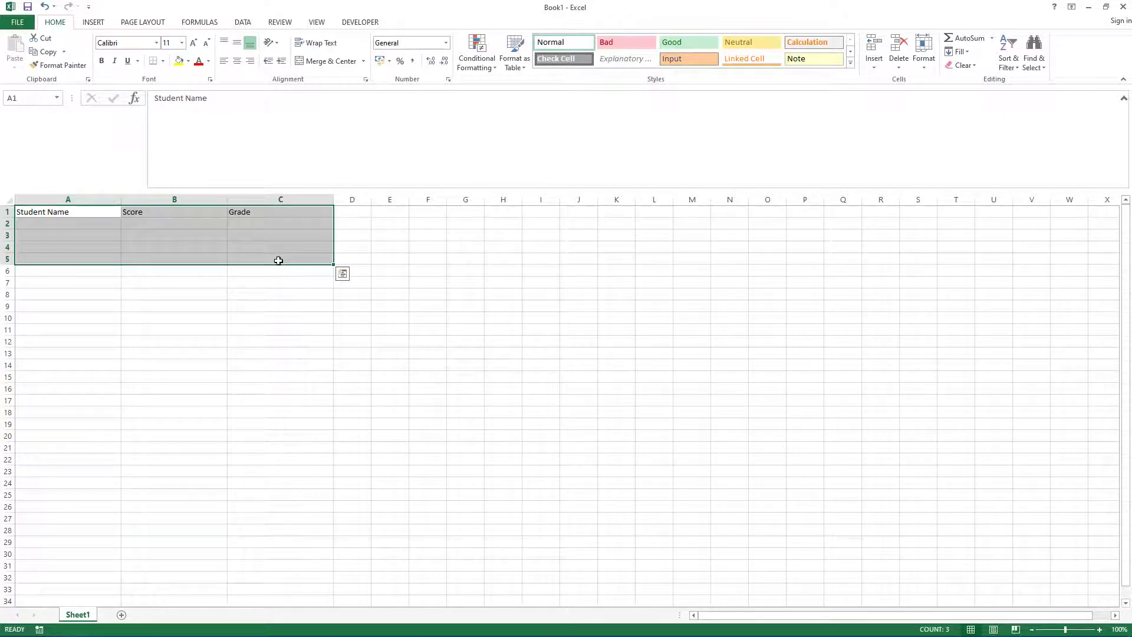
left_click(519, 72)
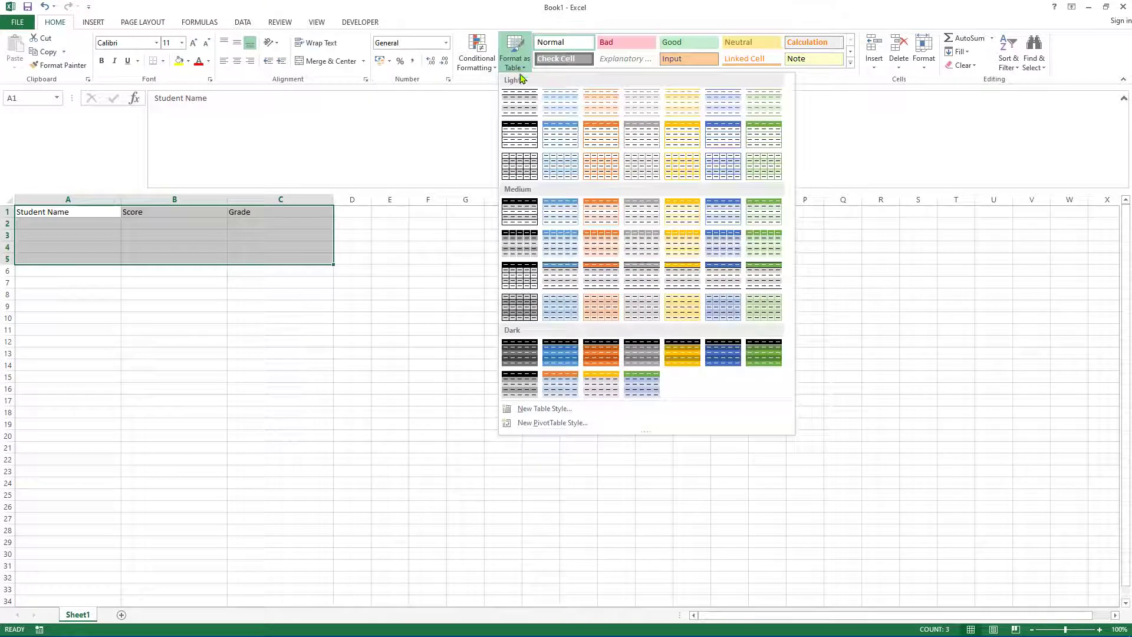
left_click(564, 218)
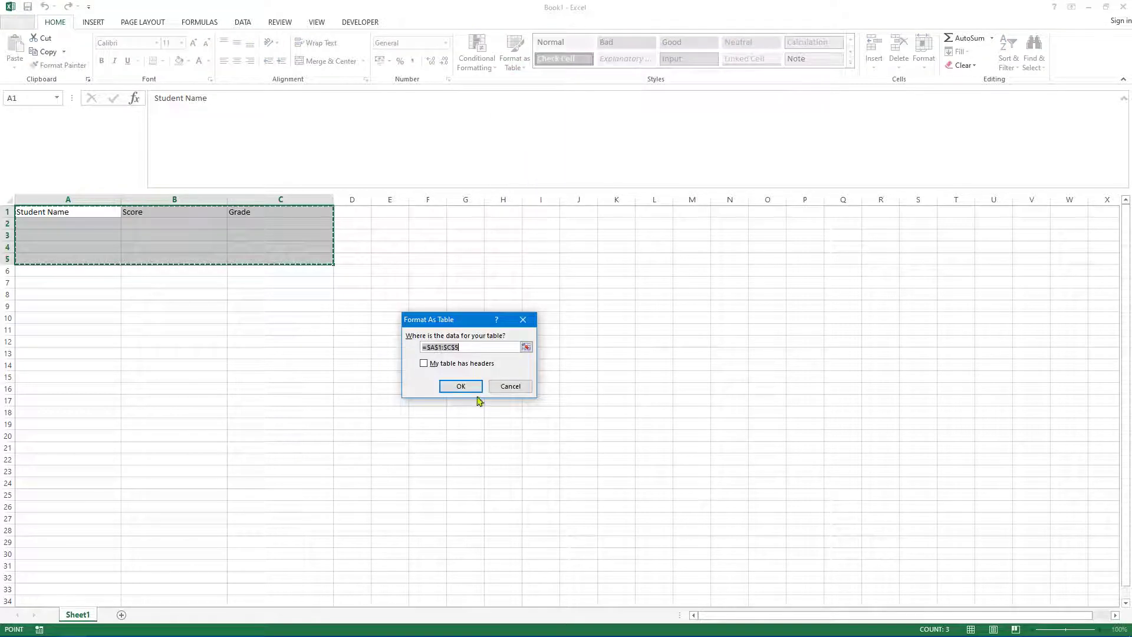
left_click(424, 363)
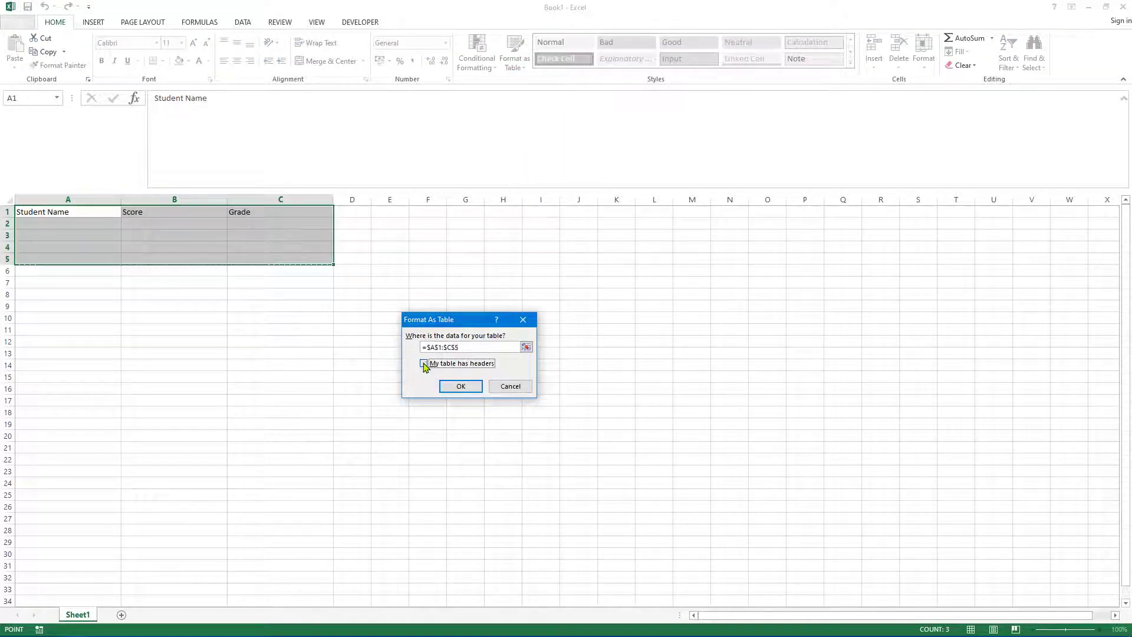
left_click(461, 387)
left_click(207, 493)
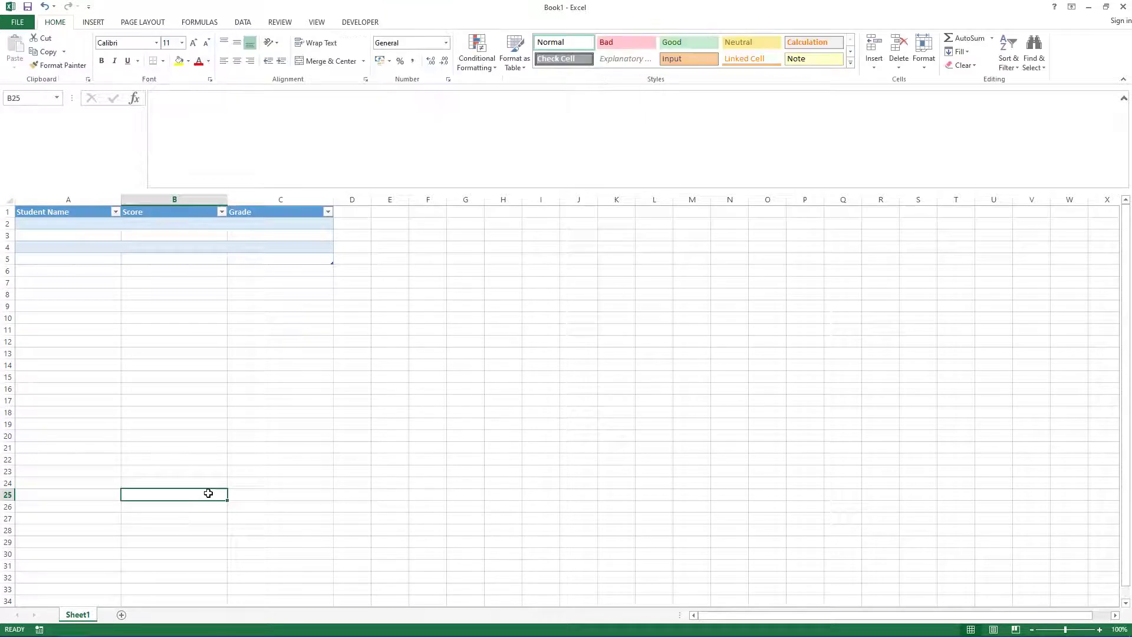
Enter the first names of three students in cells A2 to A4 of the Student Name column.
left_click(91, 223)
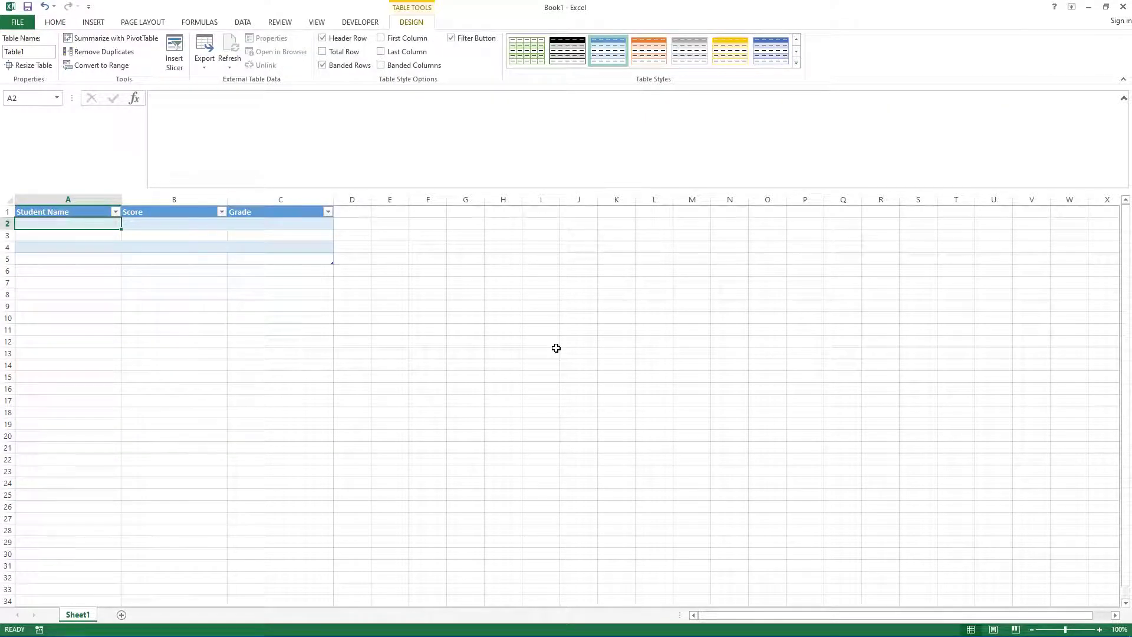
type("Bob")
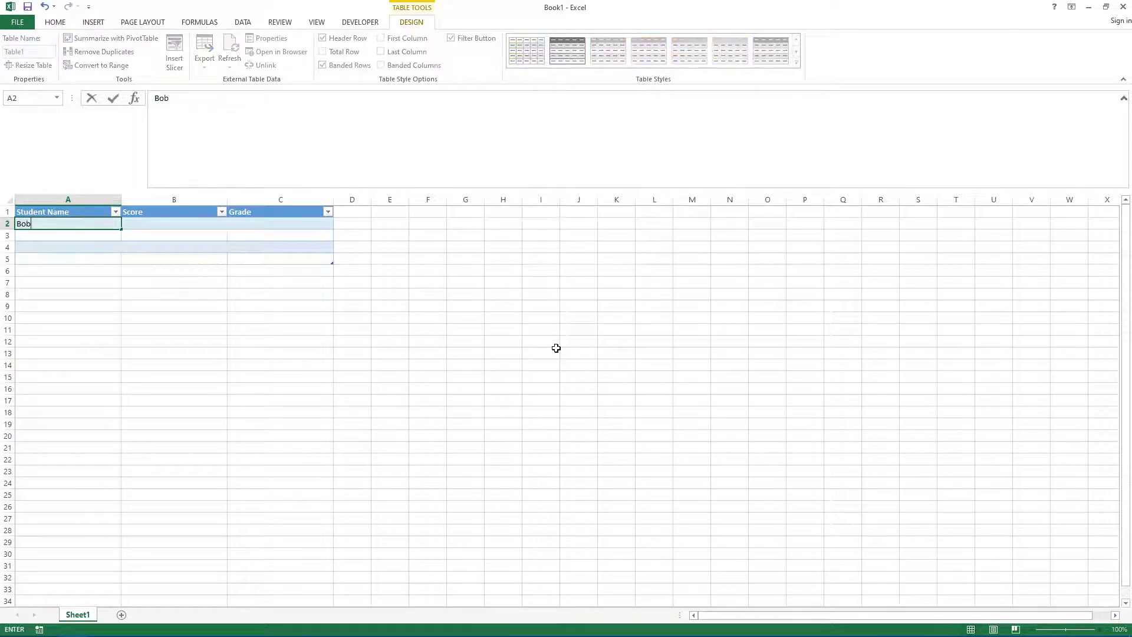
key("Return")
type("Sue")
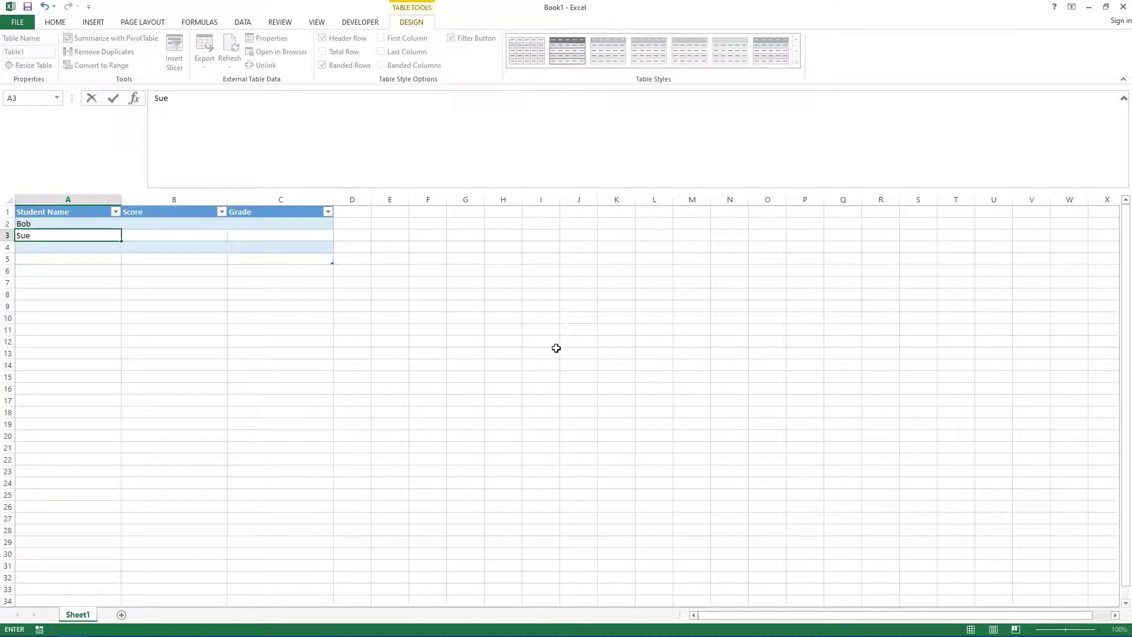
key("Return")
type("Bill")
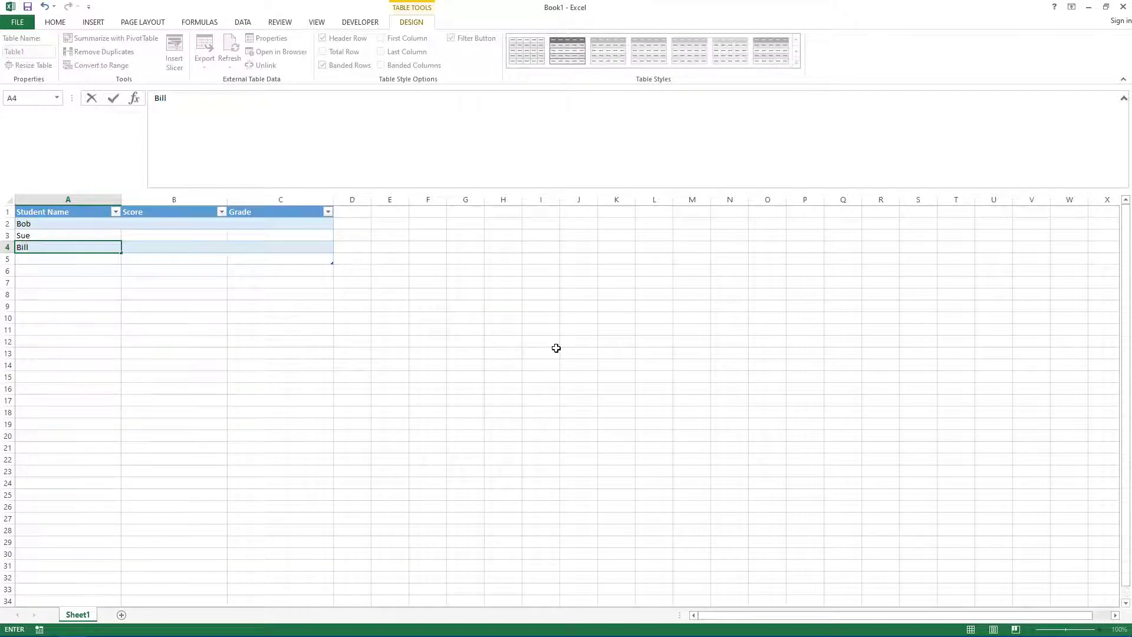
key("Return")
Enter a fourth student's first name in cell A5.
key("Right")
key("Up")
key("Up")
key("Up")
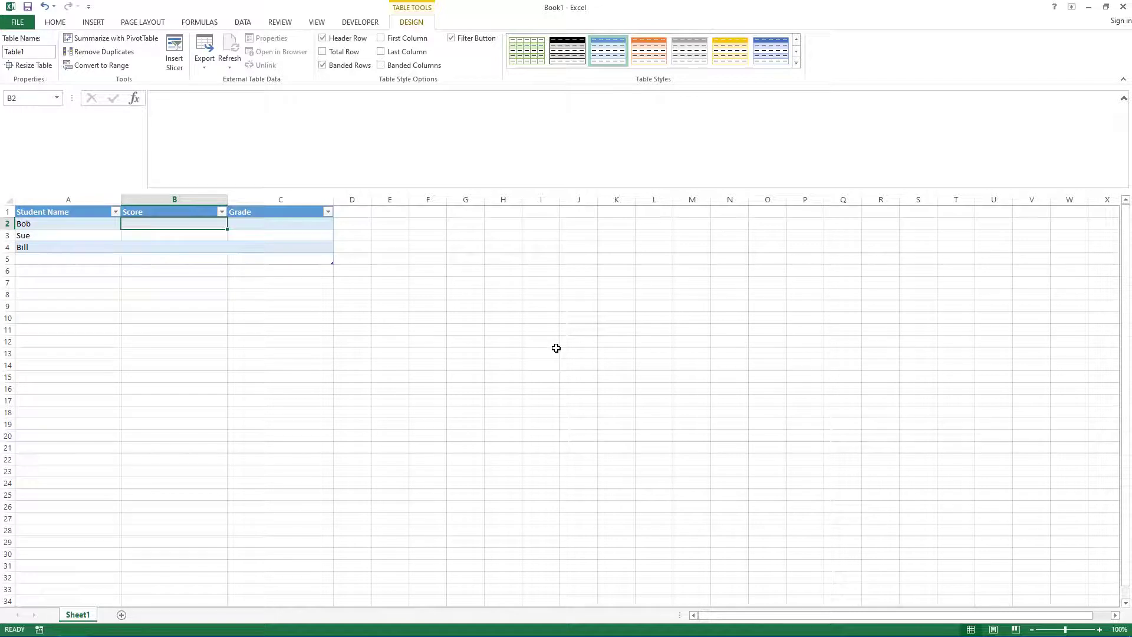
key("Down")
key("Down")
key("Down")
key("Left")
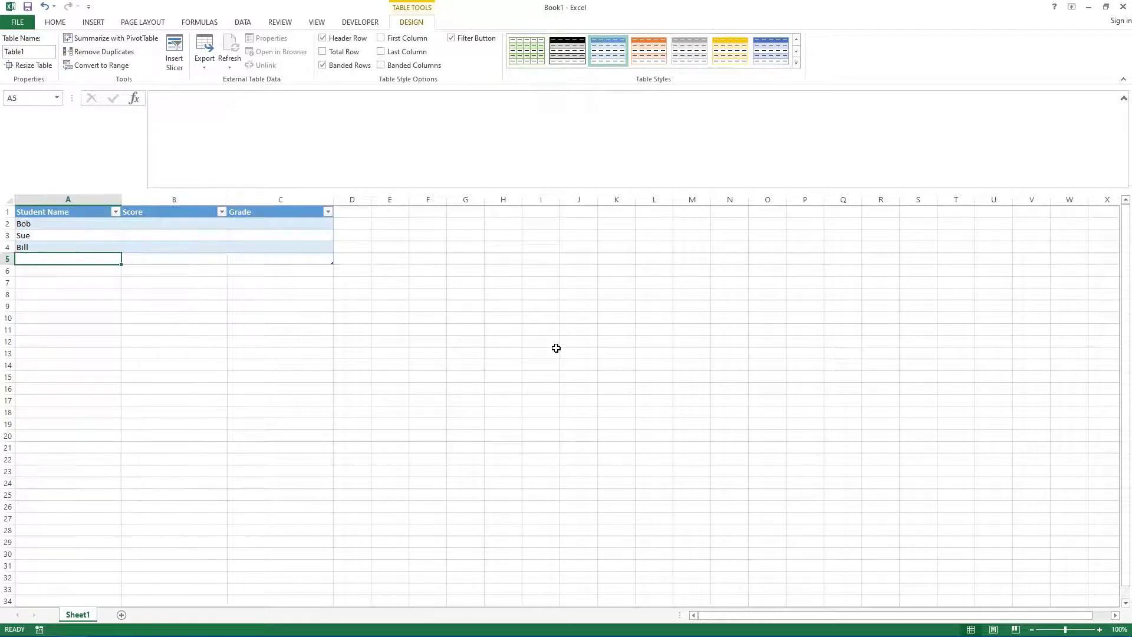
type("Ben")
key("Return")
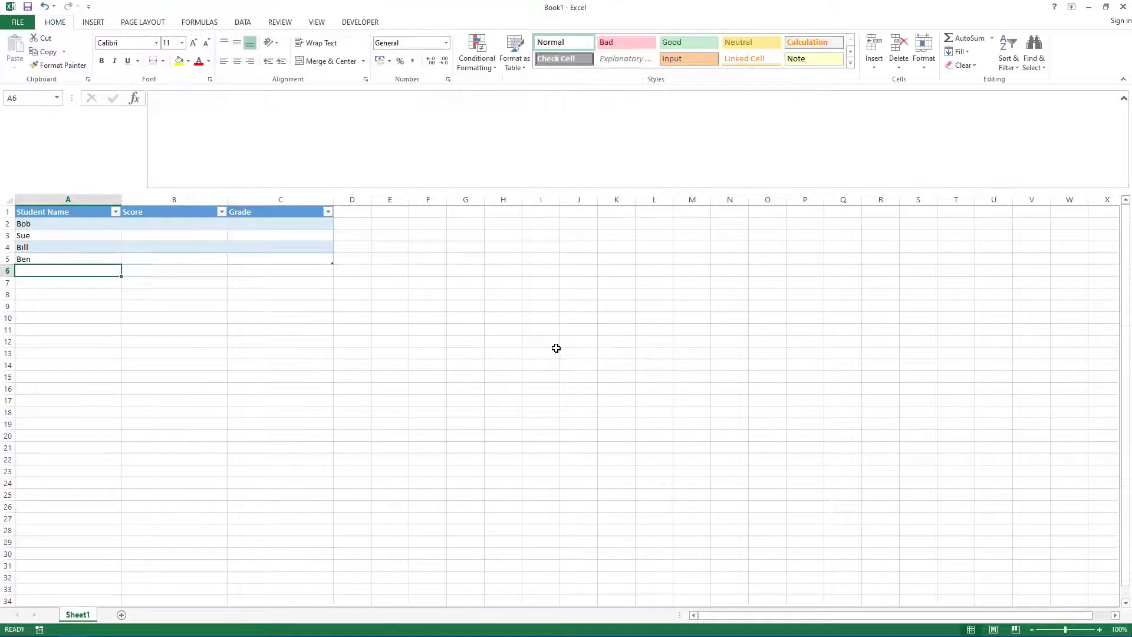
Enter the scores 40, 50, 60 and 70 in cells B2 to B5 of the Score column.
key("Right")
key("Up")
key("Up")
key("Up")
key("Up")
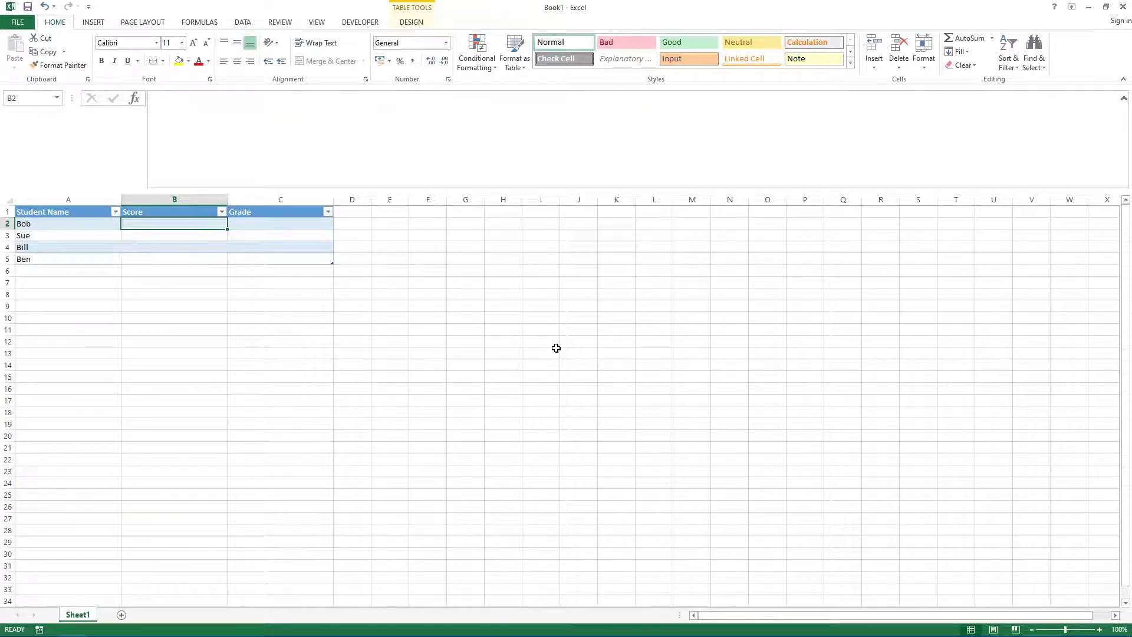
type("5")
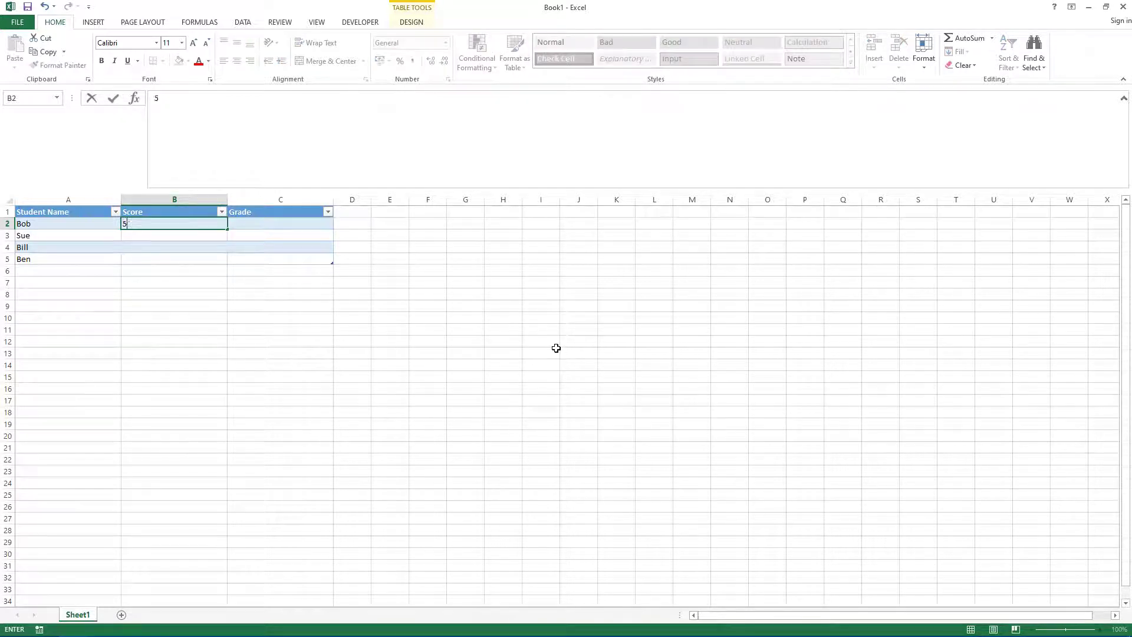
type("40")
key("Return")
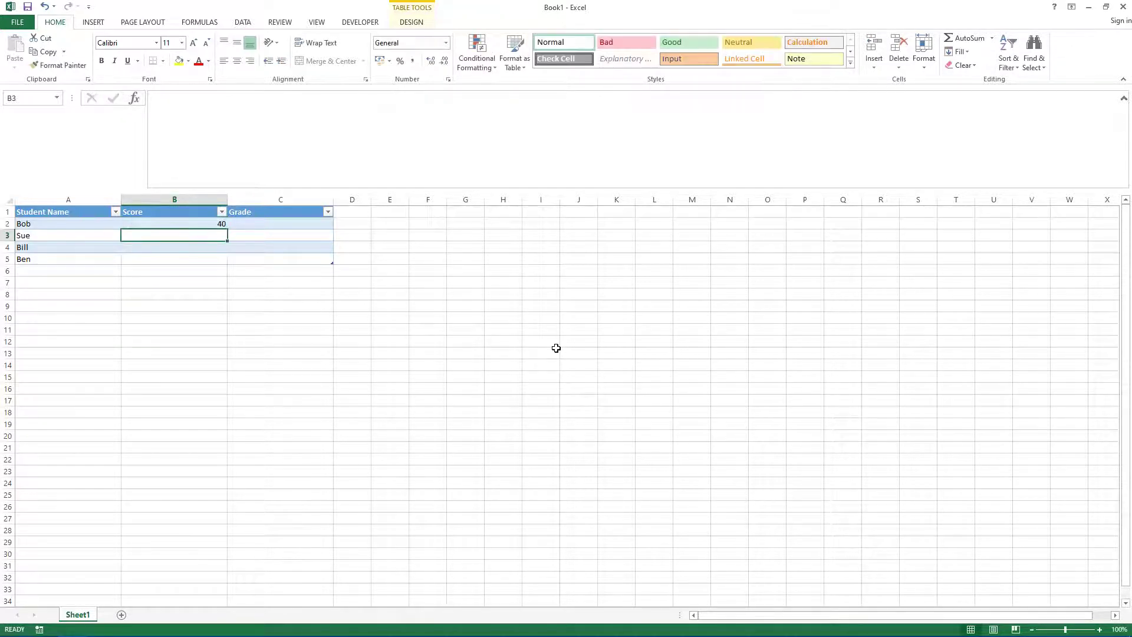
type("50")
key("Return")
type("60")
key("Return")
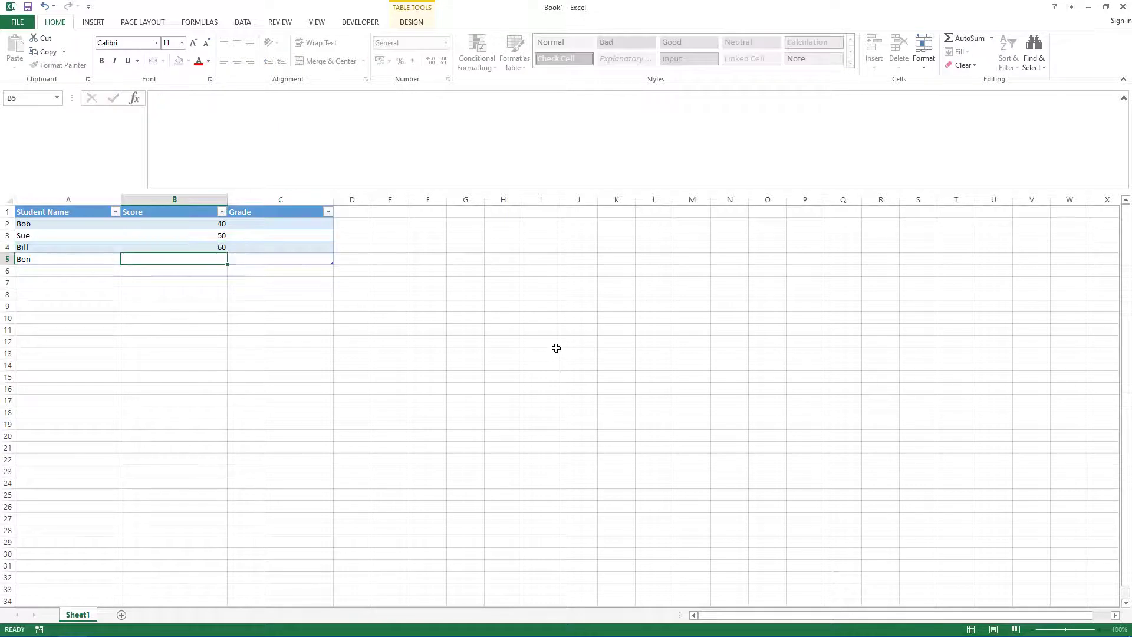
type("70")
key("Return")
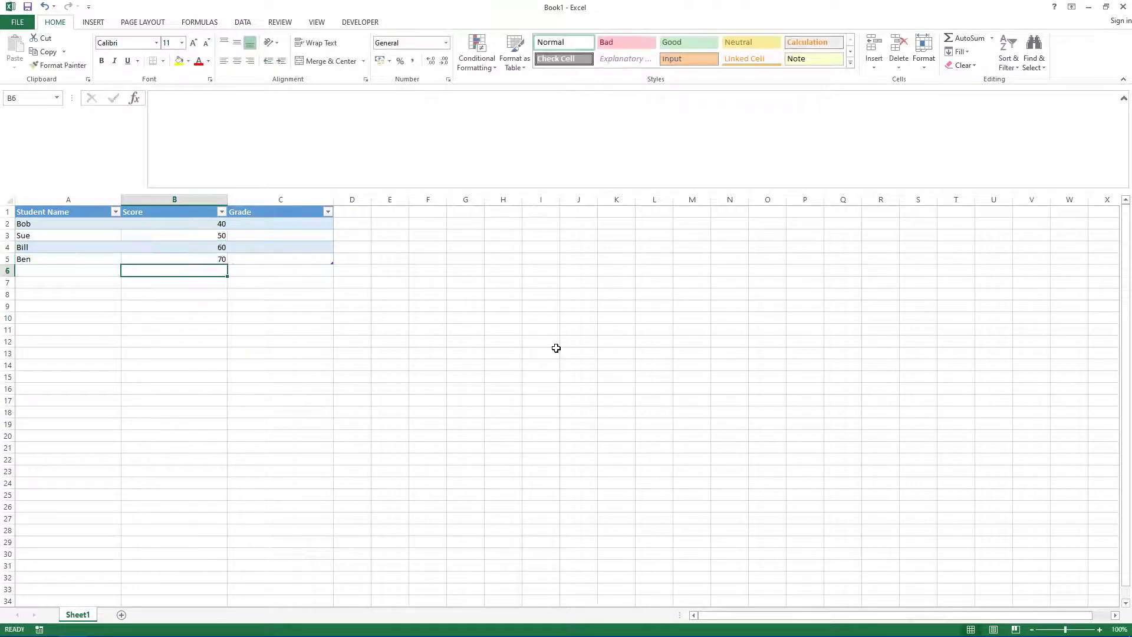
left_click(279, 225)
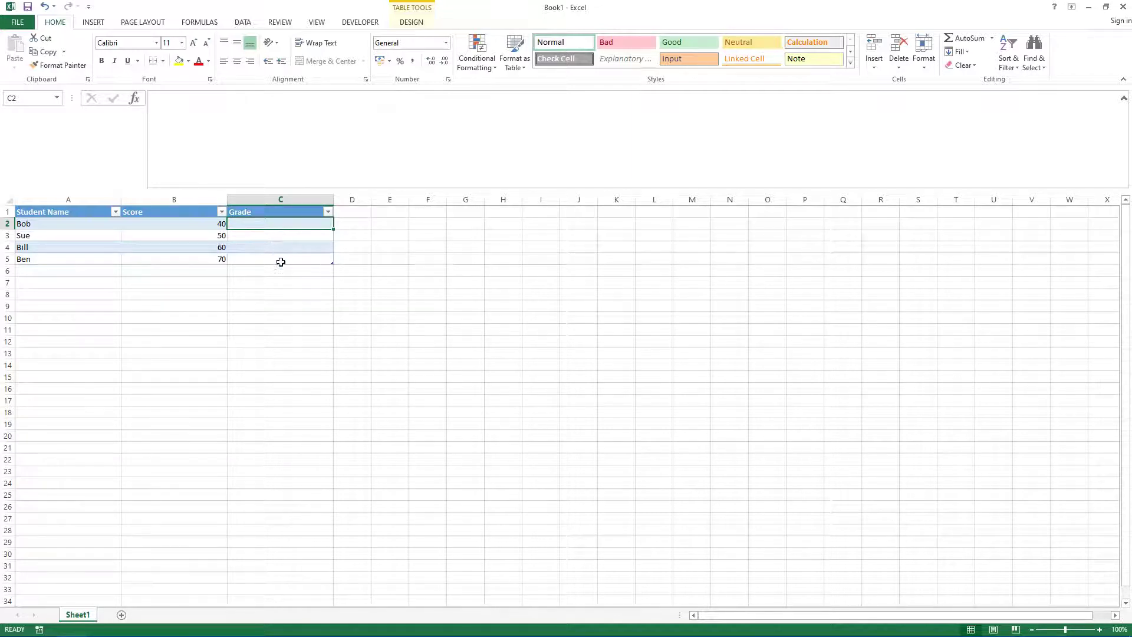
left_click(283, 294)
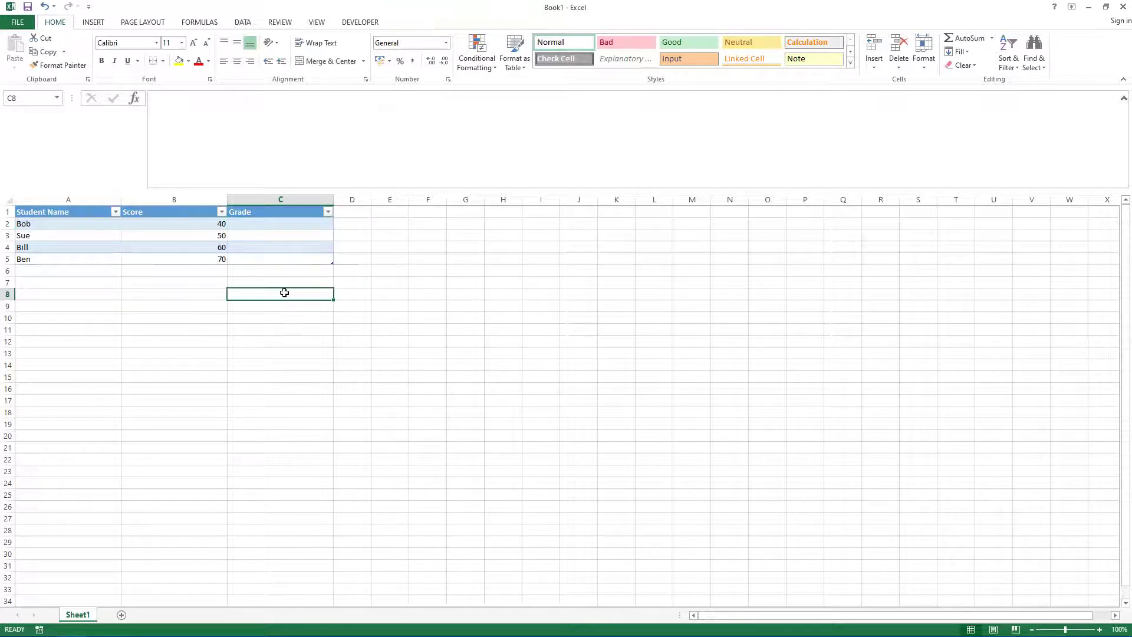
left_click(201, 246)
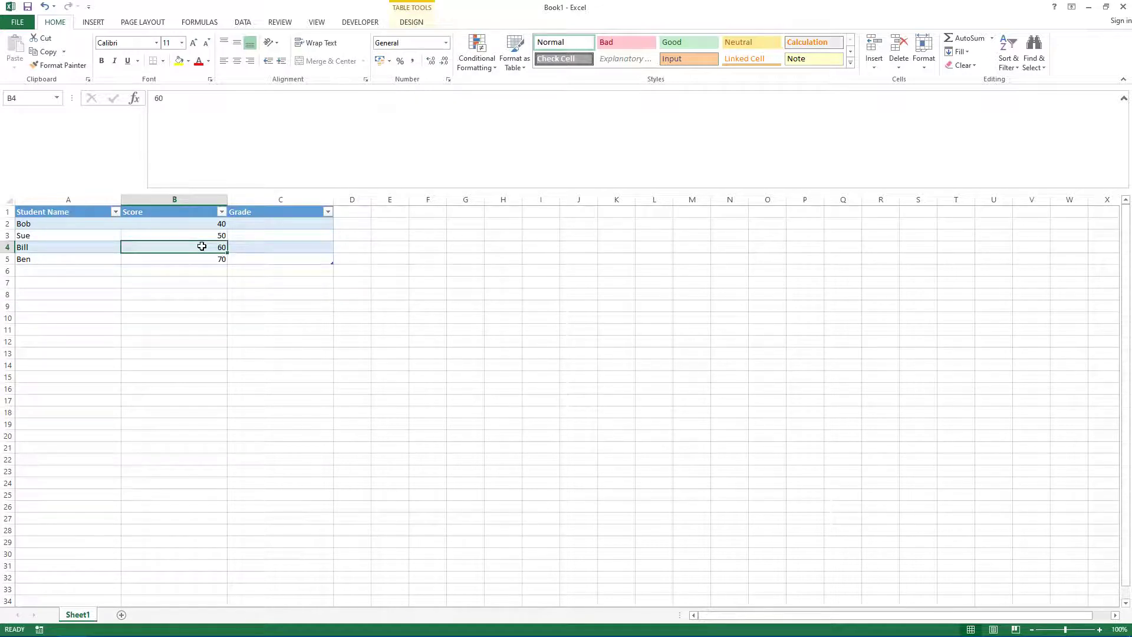
Launch Word and create a new blank document.
left_click(15, 624)
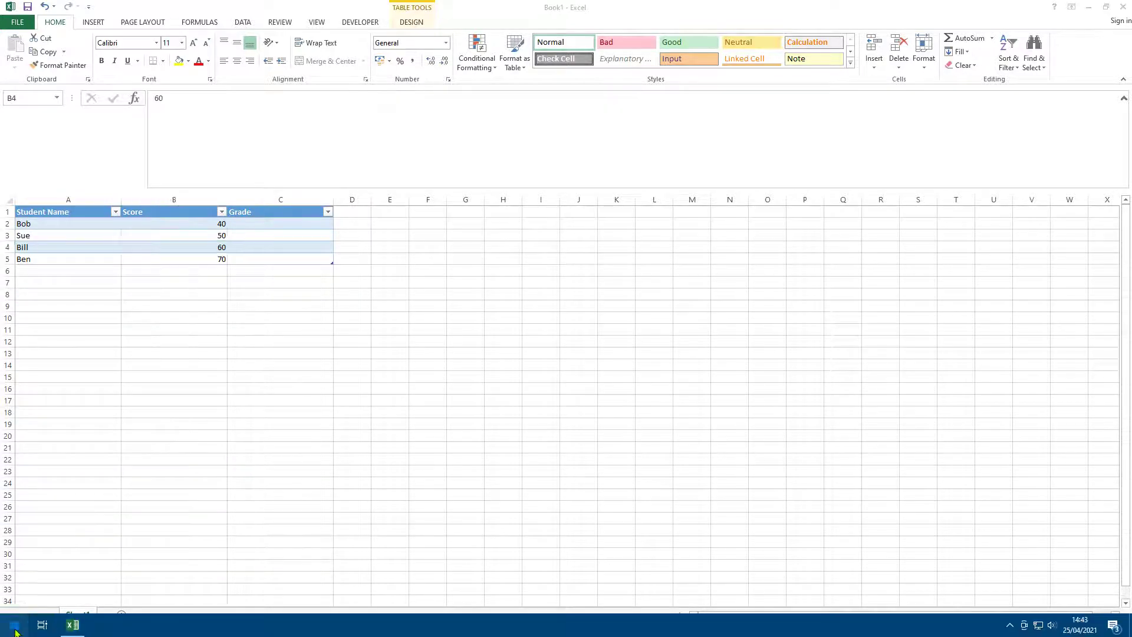
left_click(620, 155)
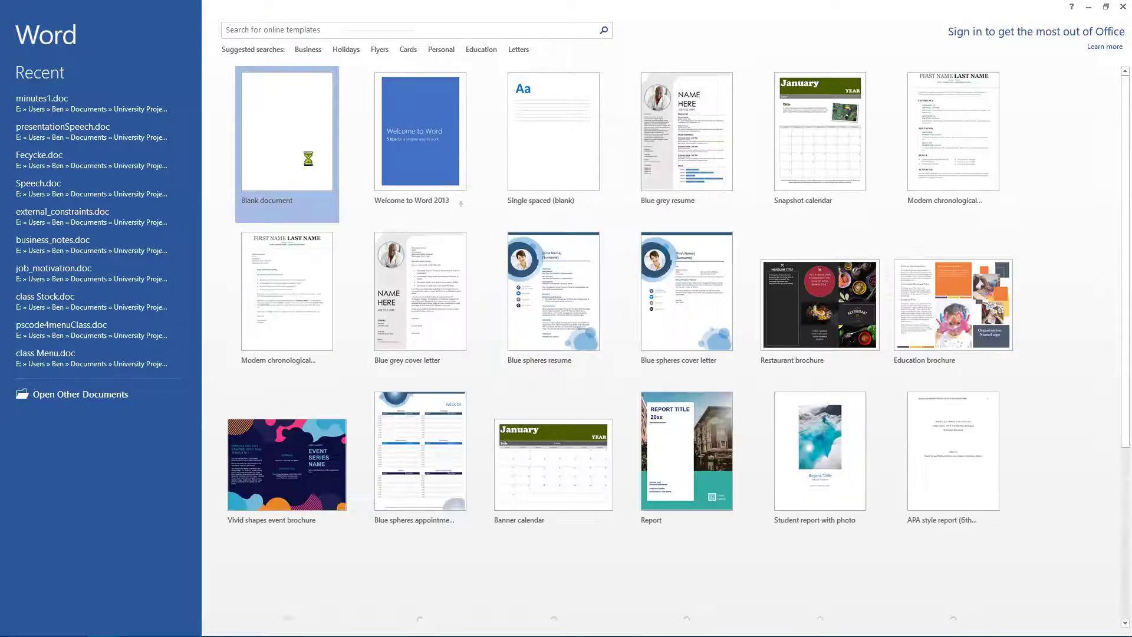
left_click(307, 158)
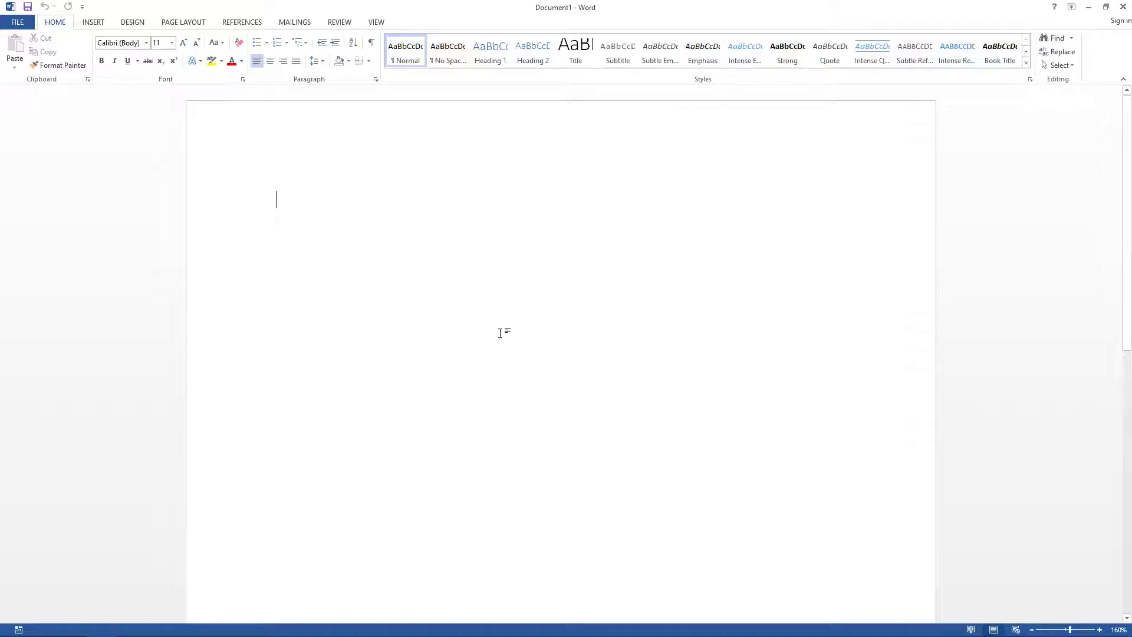
Try font size 36 with a few sample characters and delete the sample text.
left_click(171, 43)
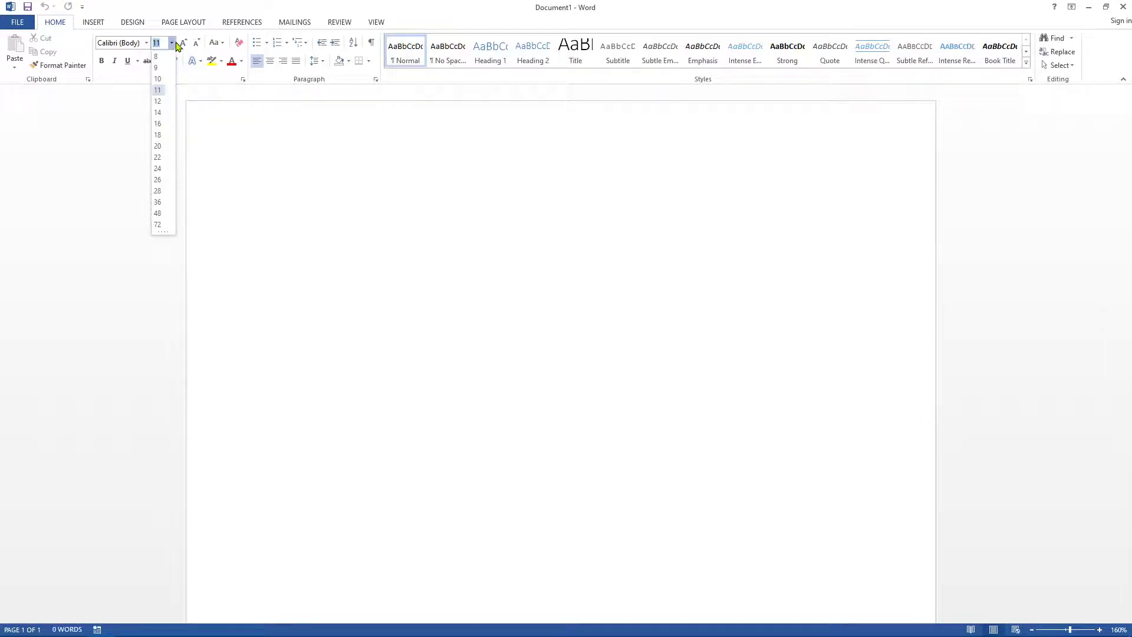
left_click(157, 201)
type("asdas")
key("BackSpace")
key("BackSpace")
key("BackSpace")
key("BackSpace")
key("BackSpace")
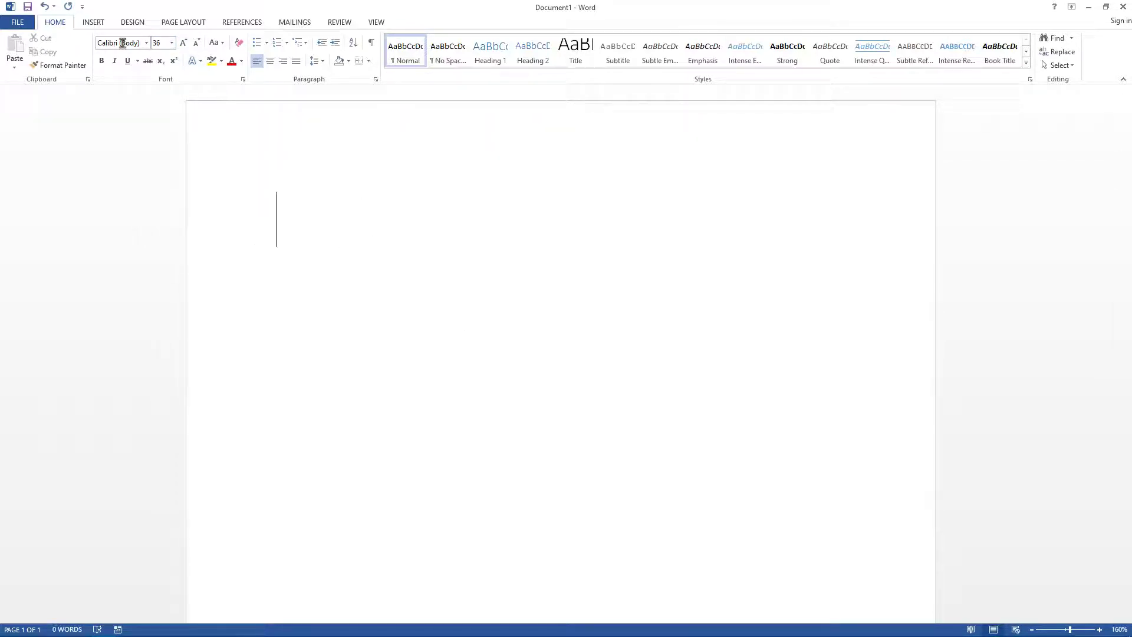
Set the font size to 48 and write the empty formula =if() in the document.
left_click(172, 43)
left_click(158, 213)
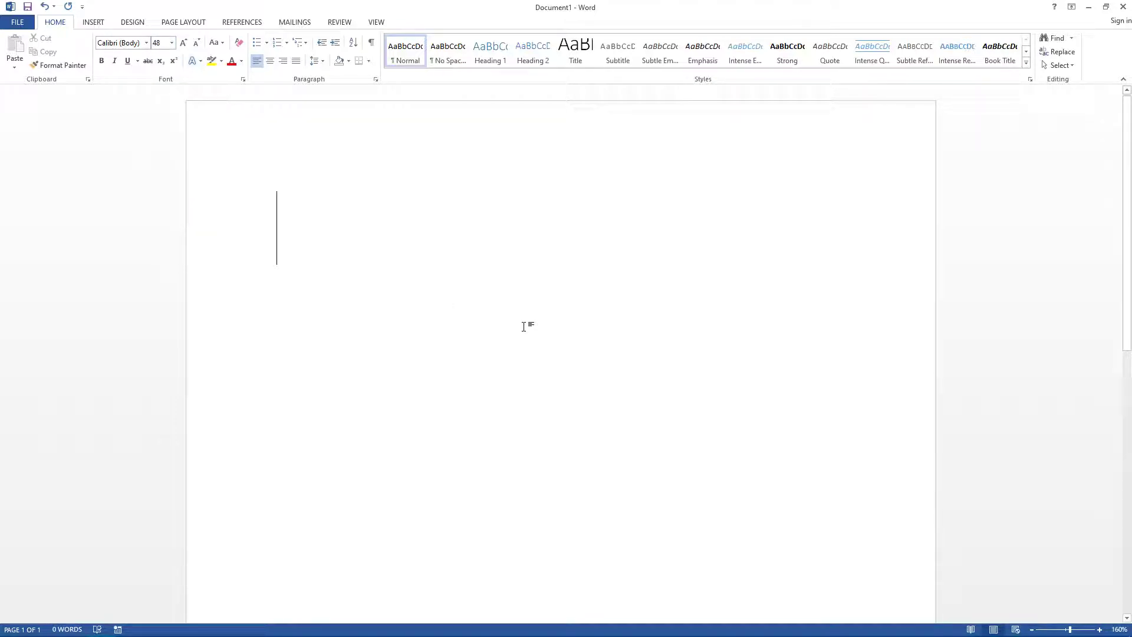
type("if")
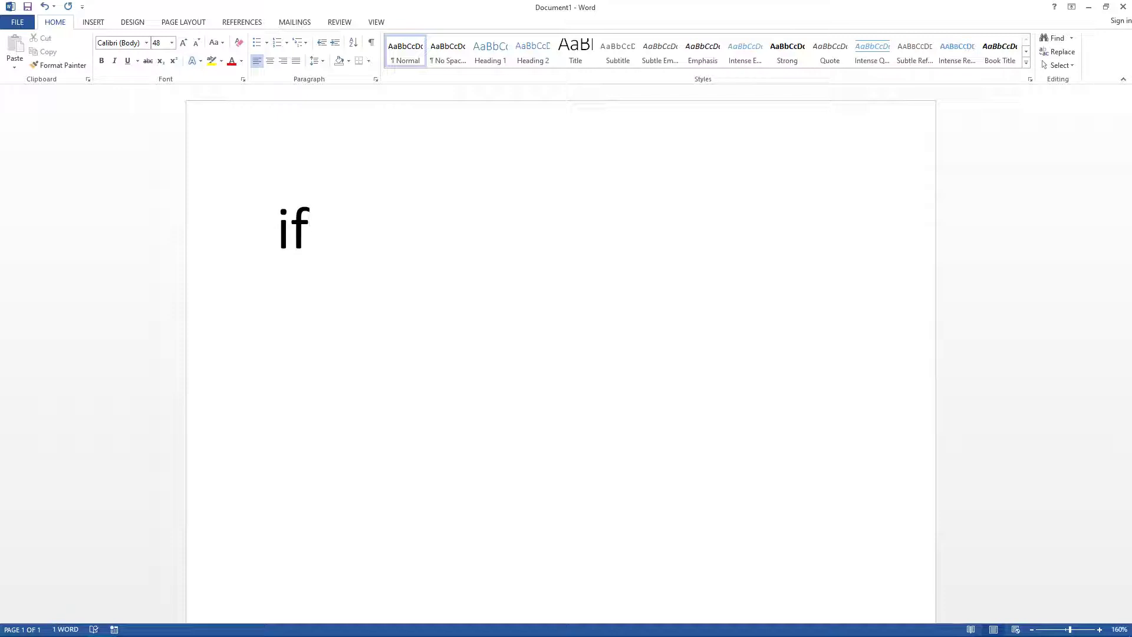
key("Home")
type("=")
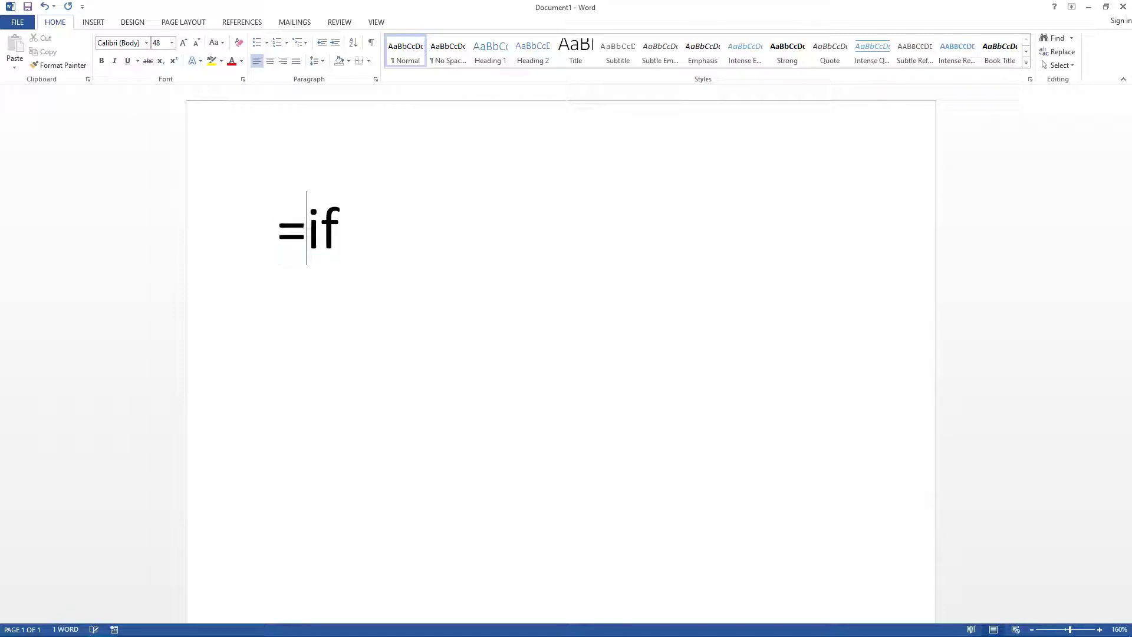
key("End")
type("()")
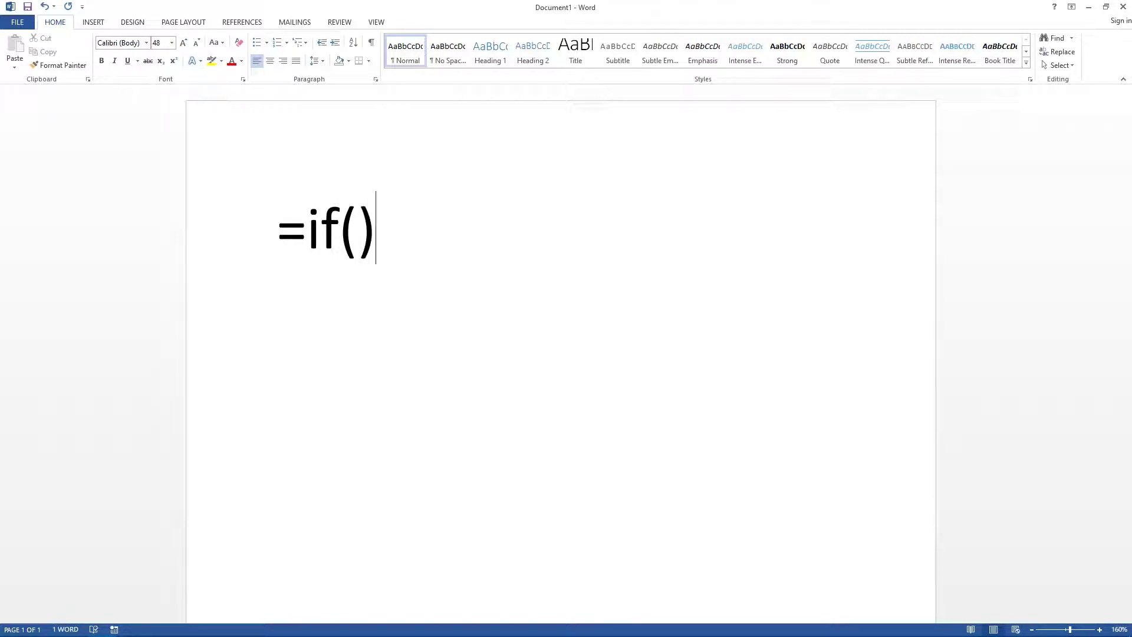
Fill the parentheses so the line reads =if(test, true, false), and select the whole line.
left_click(359, 230)
type("test,")
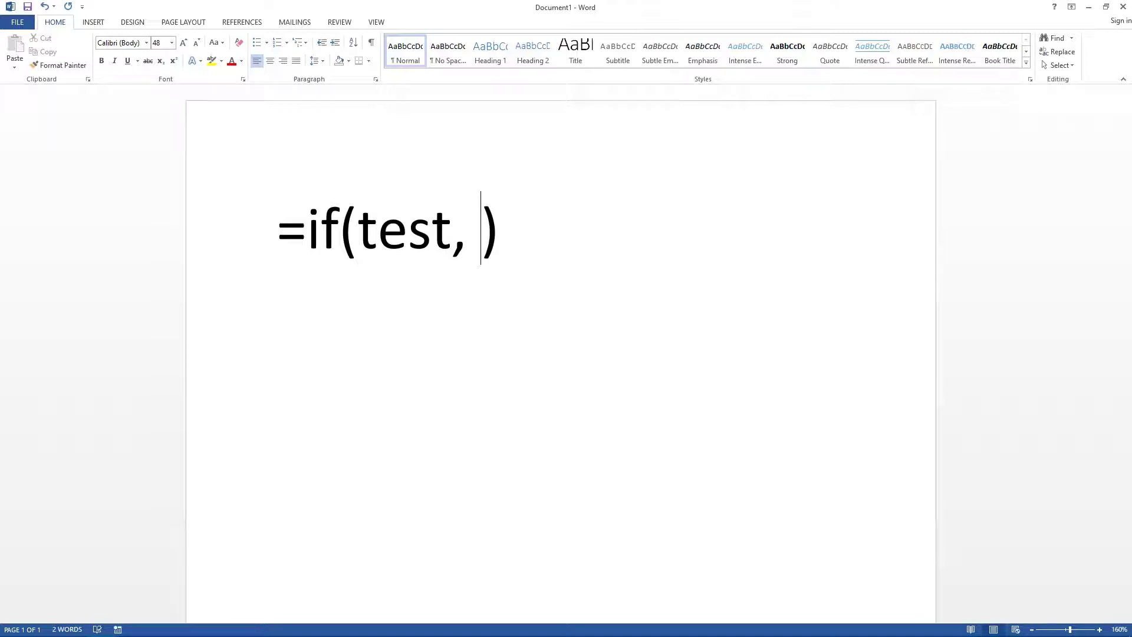
type(" true")
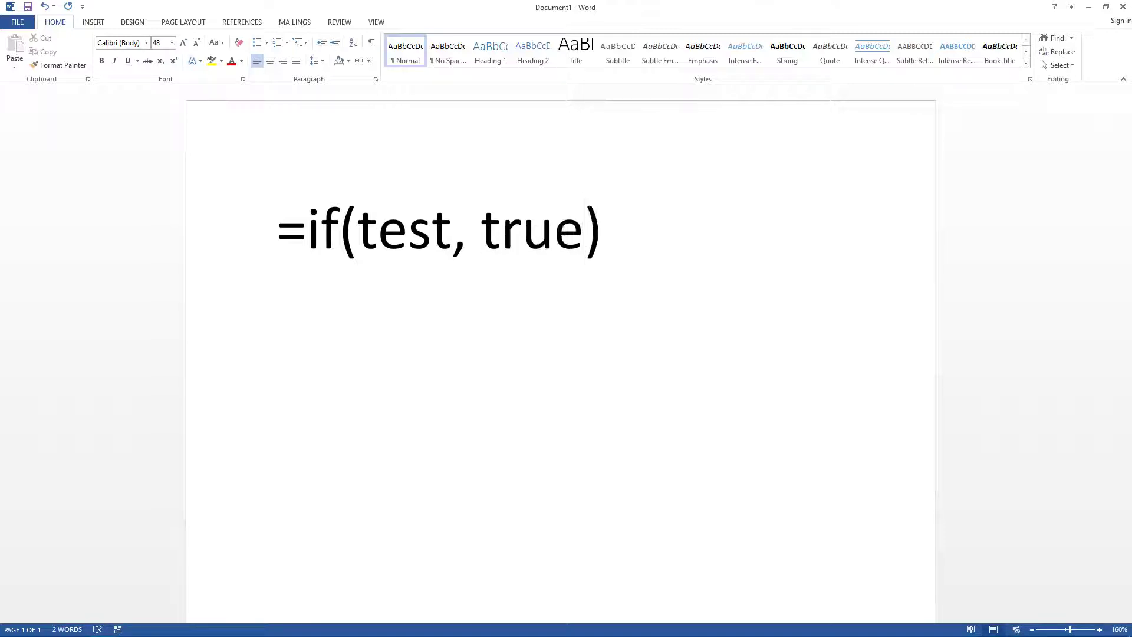
type(", ")
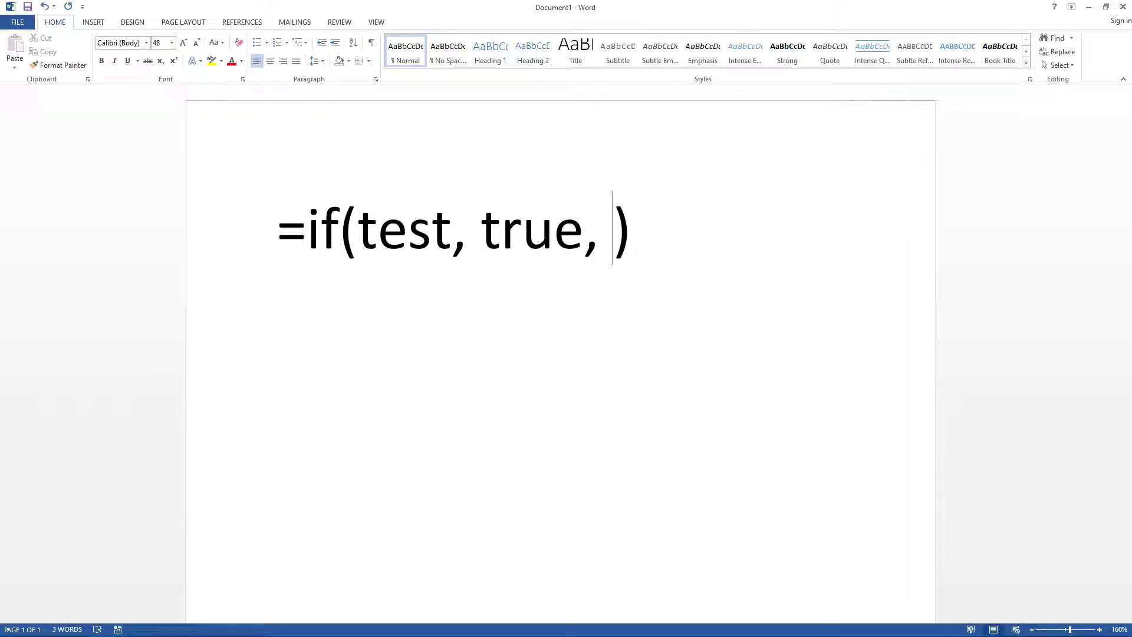
type("false")
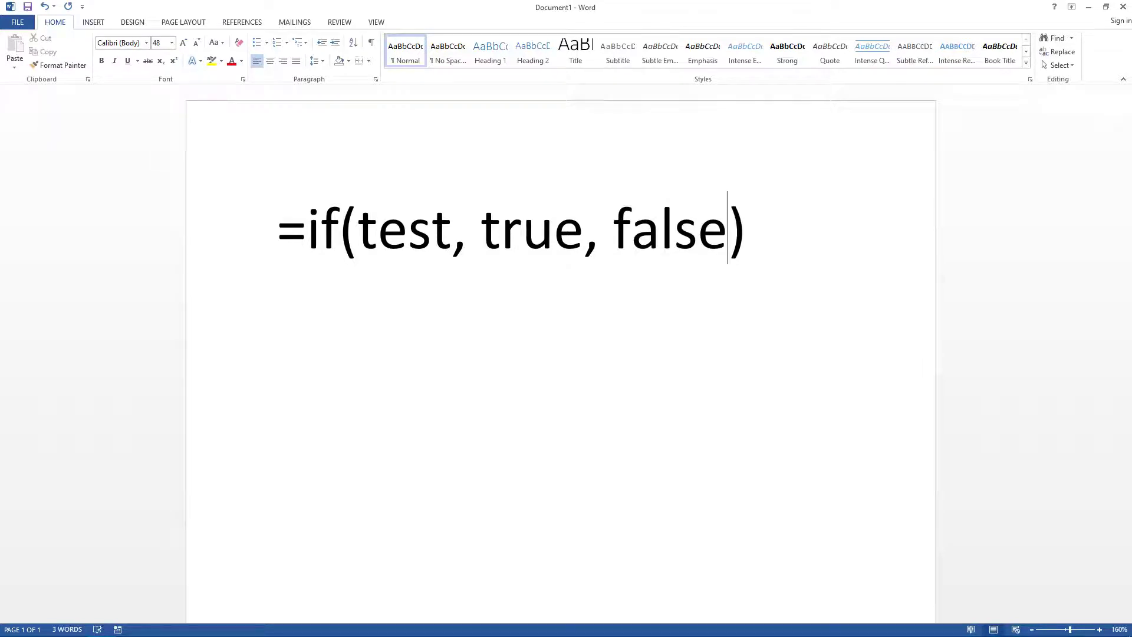
left_click(783, 243)
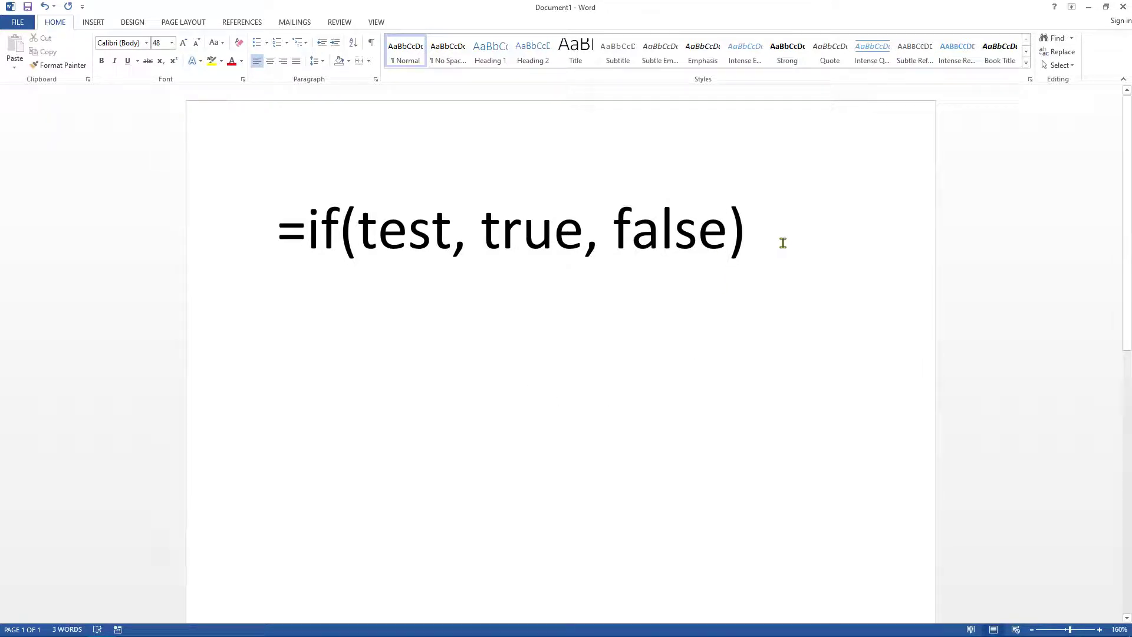
left_click_drag(783, 243, 321, 249)
left_click(407, 248)
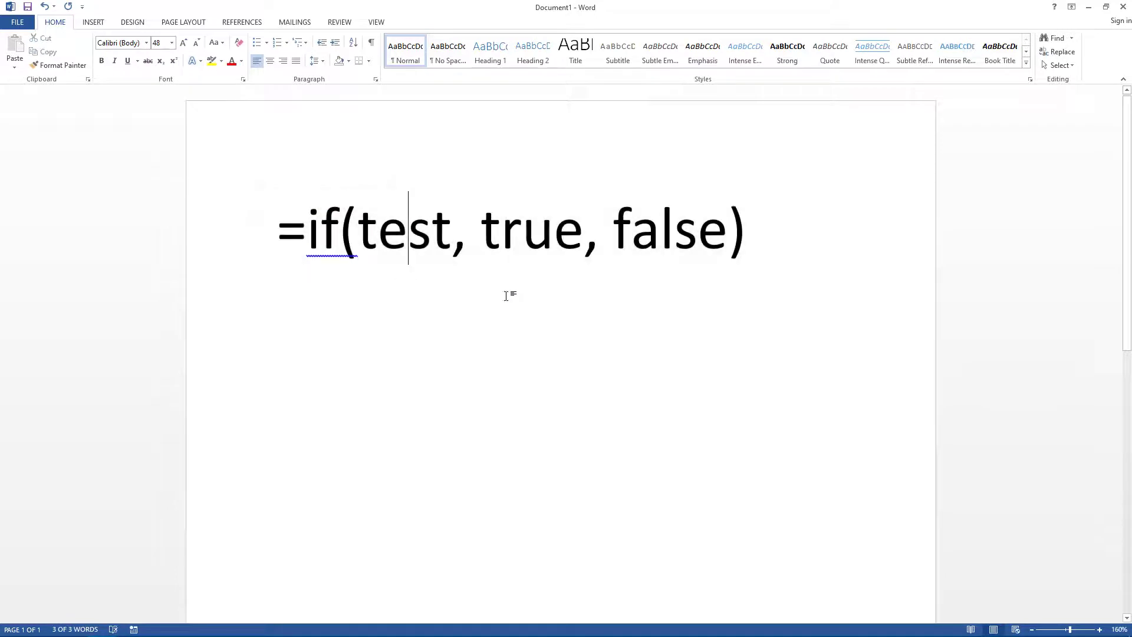
left_click_drag(767, 236, 282, 245)
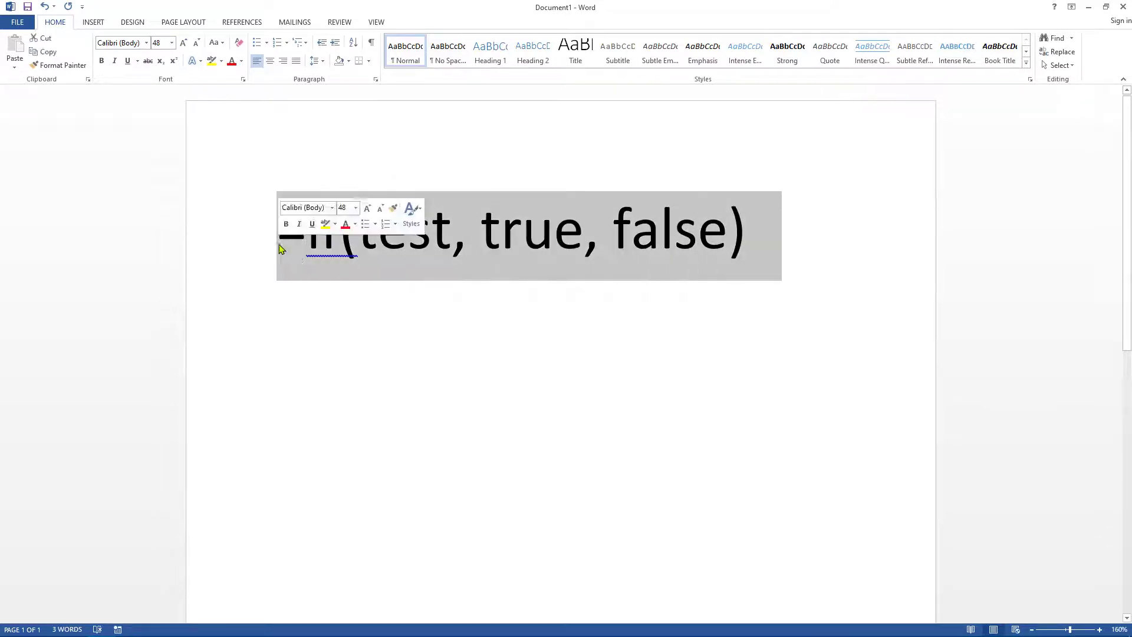
key("alt+Tab")
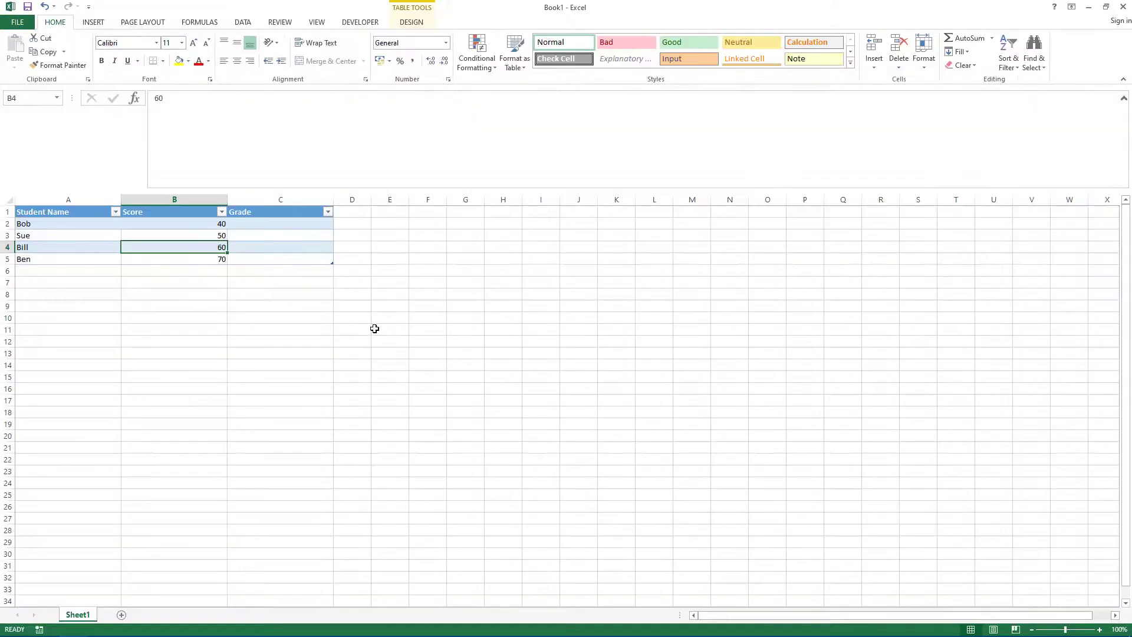
left_click(253, 225)
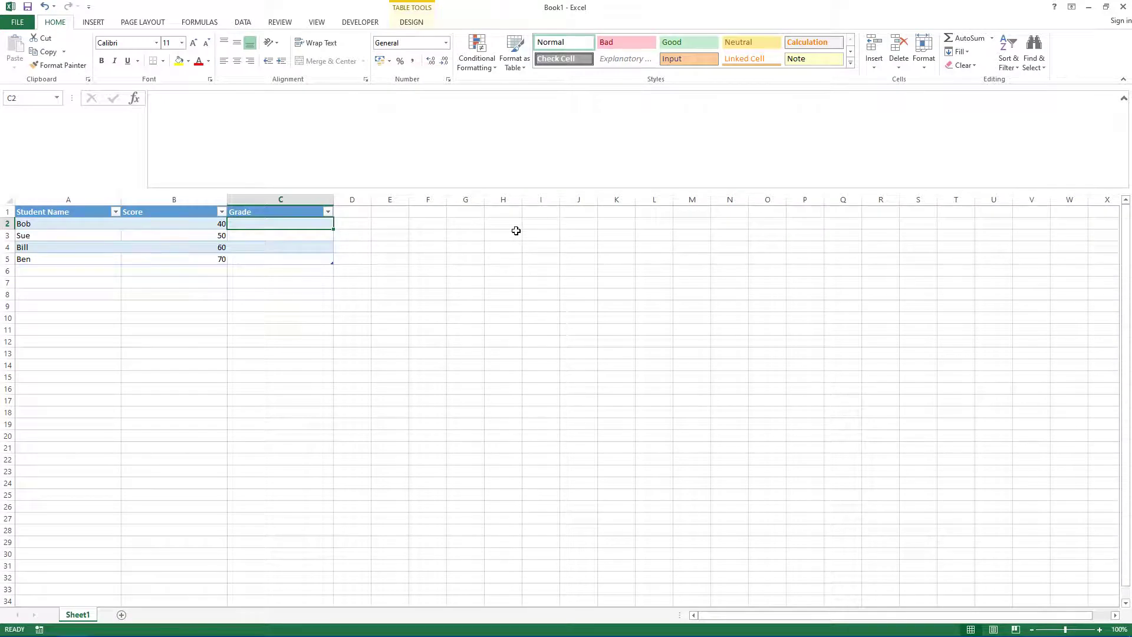
type("=")
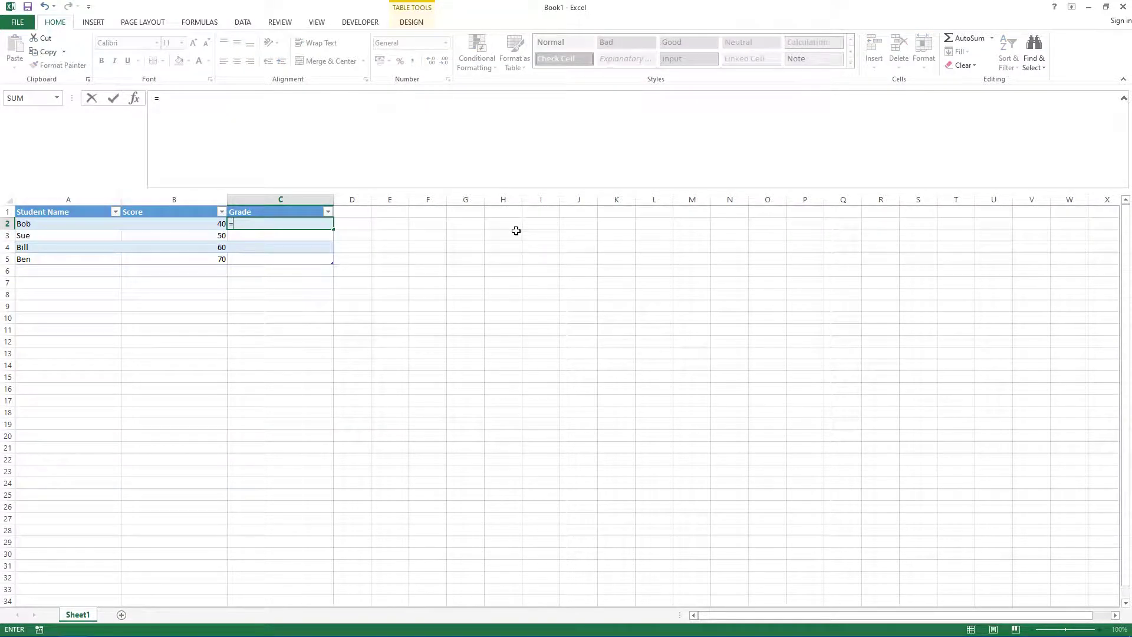
type("if")
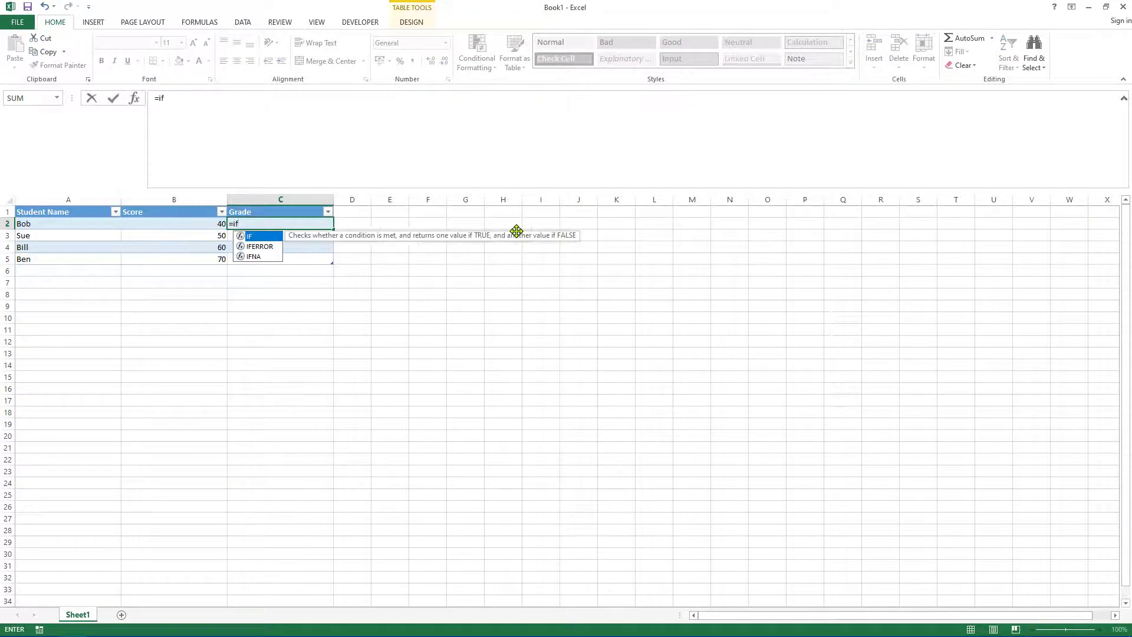
type("(")
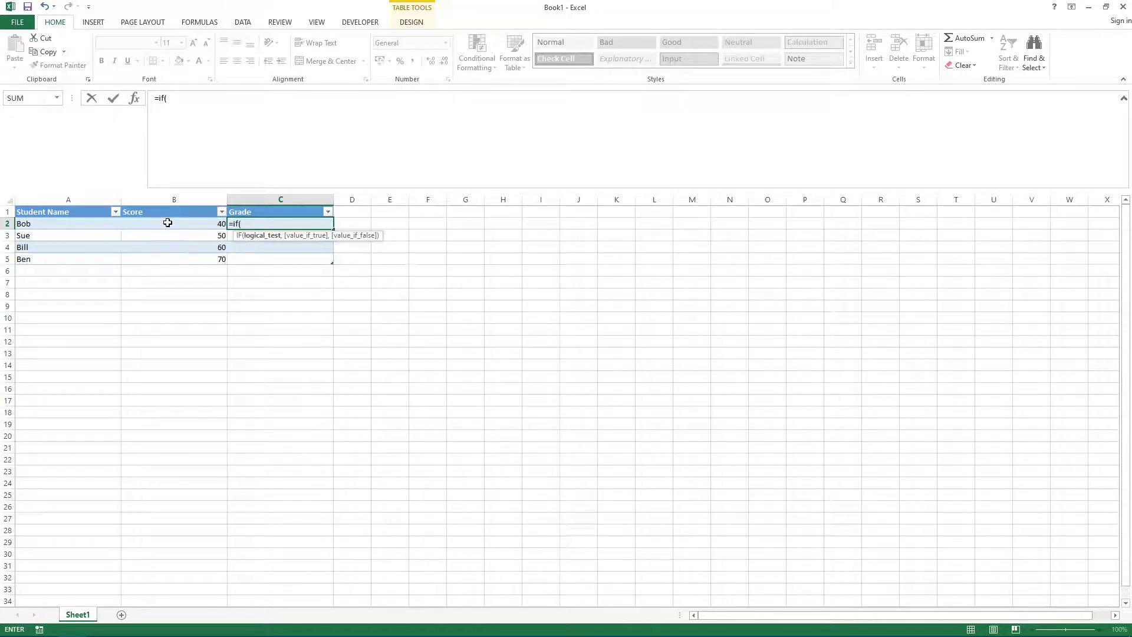
left_click(163, 222)
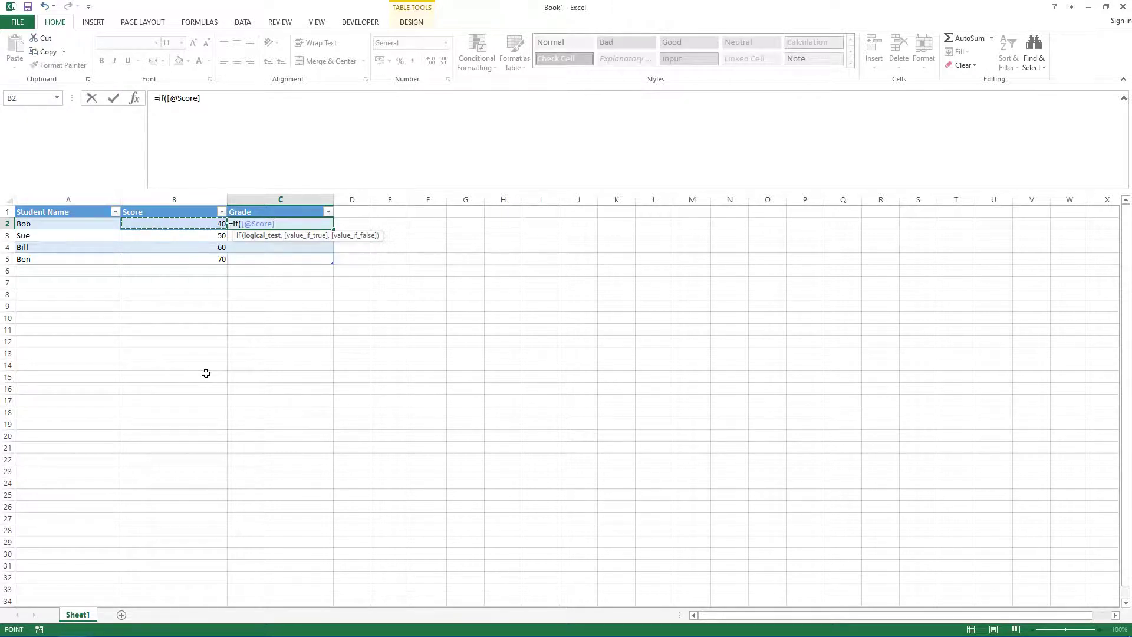
type(">")
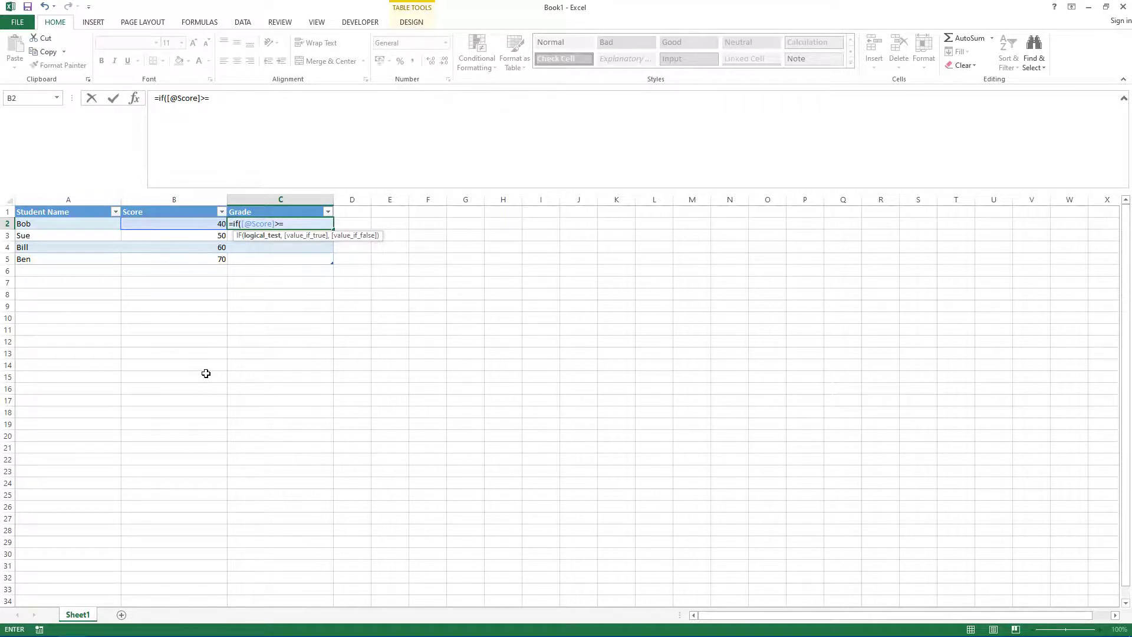
type("=60,")
key("Left")
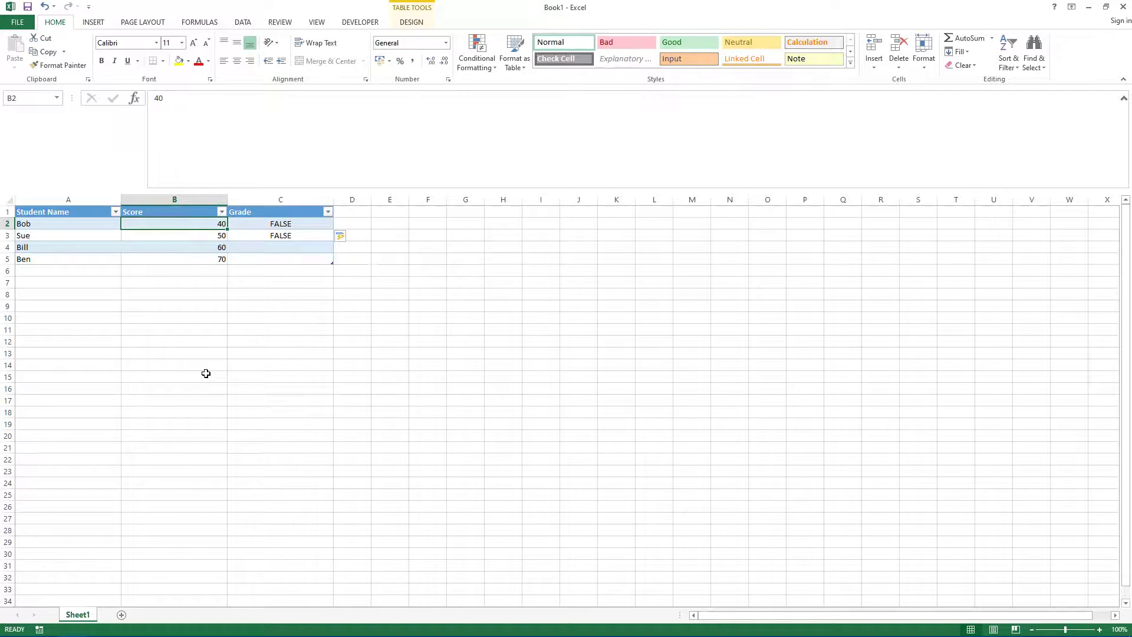
left_click(318, 224)
left_click(378, 95)
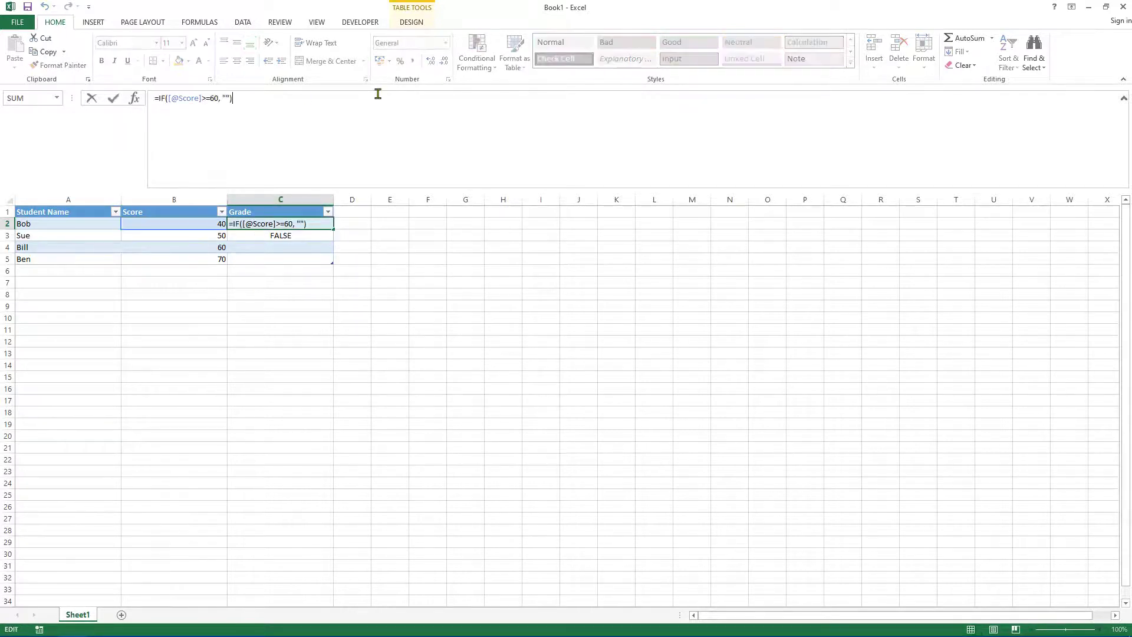
key("Left")
key("Left")
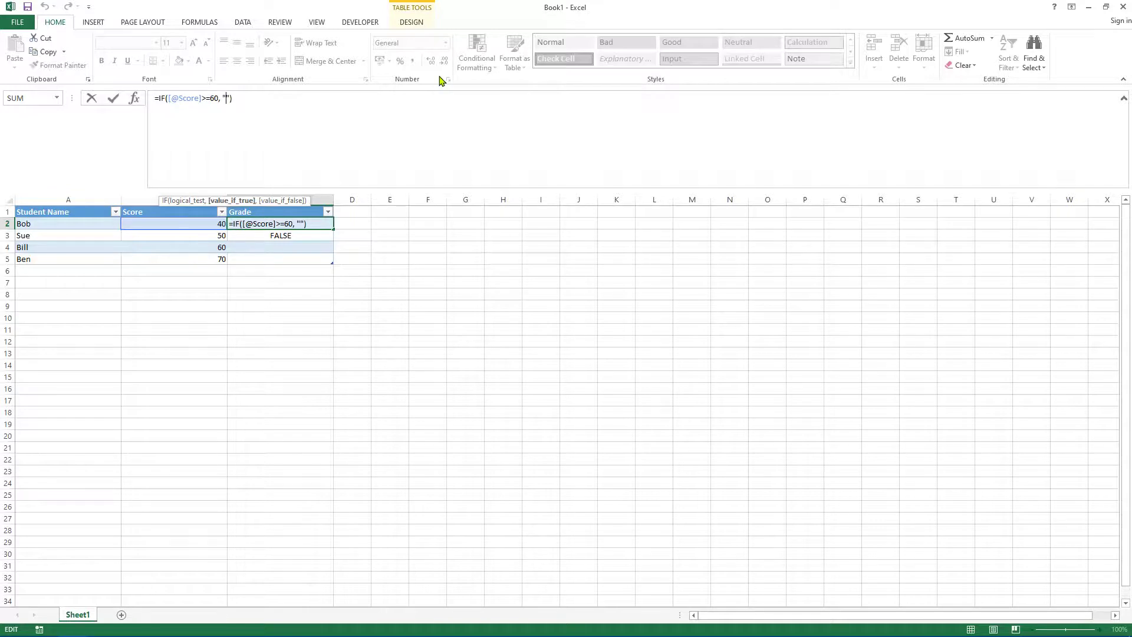
type("PA")
type(",")
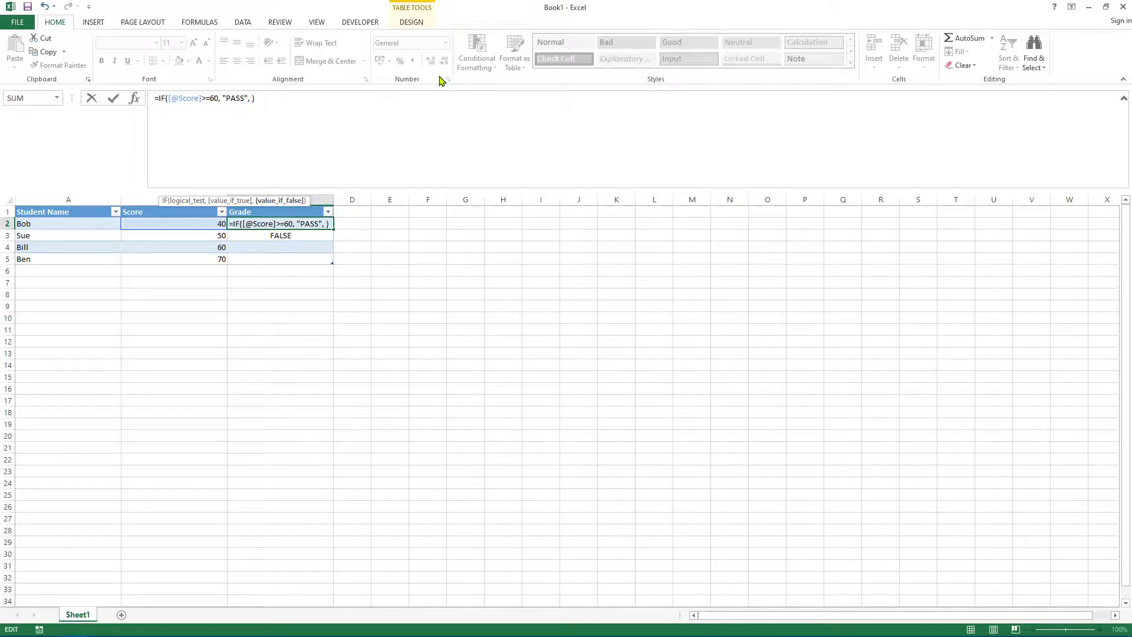
type(" \"FAIL")
key("Return")
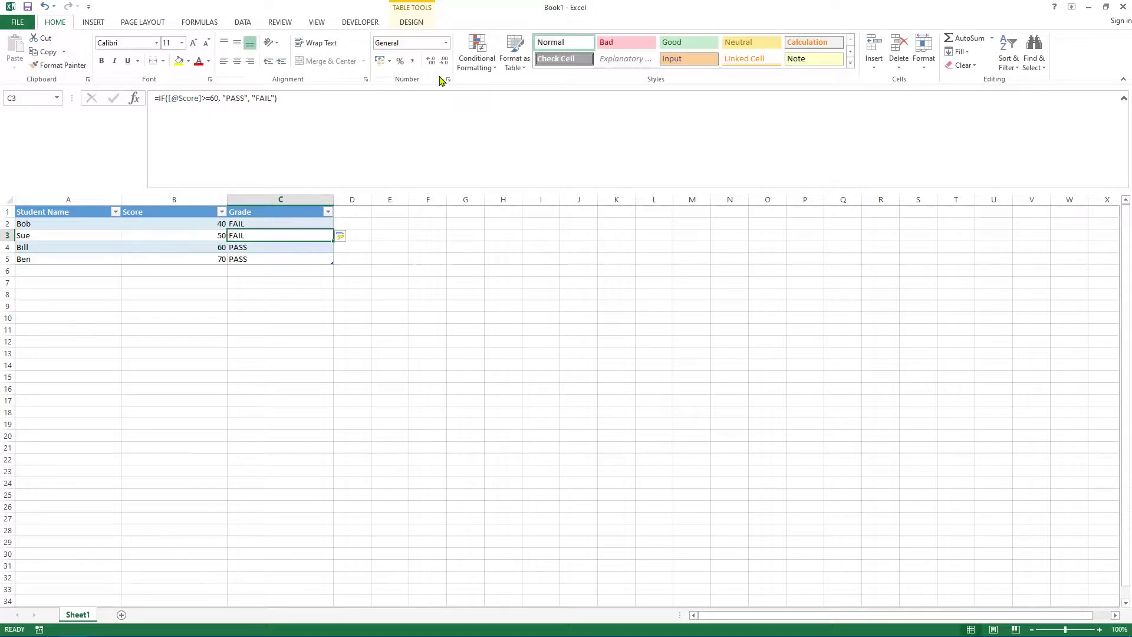
Copy the whole formula from cell C2 and paste it on a new line below =if(test, true, false) in the Word document.
left_click(281, 352)
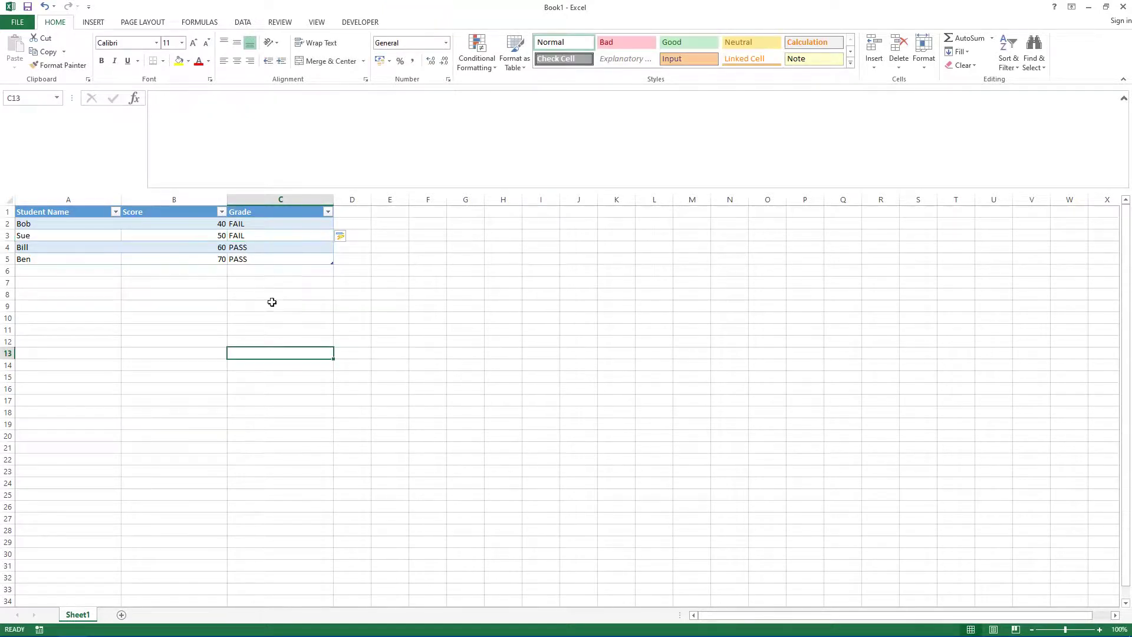
scroll(424, 342, "up", 7, "ctrl")
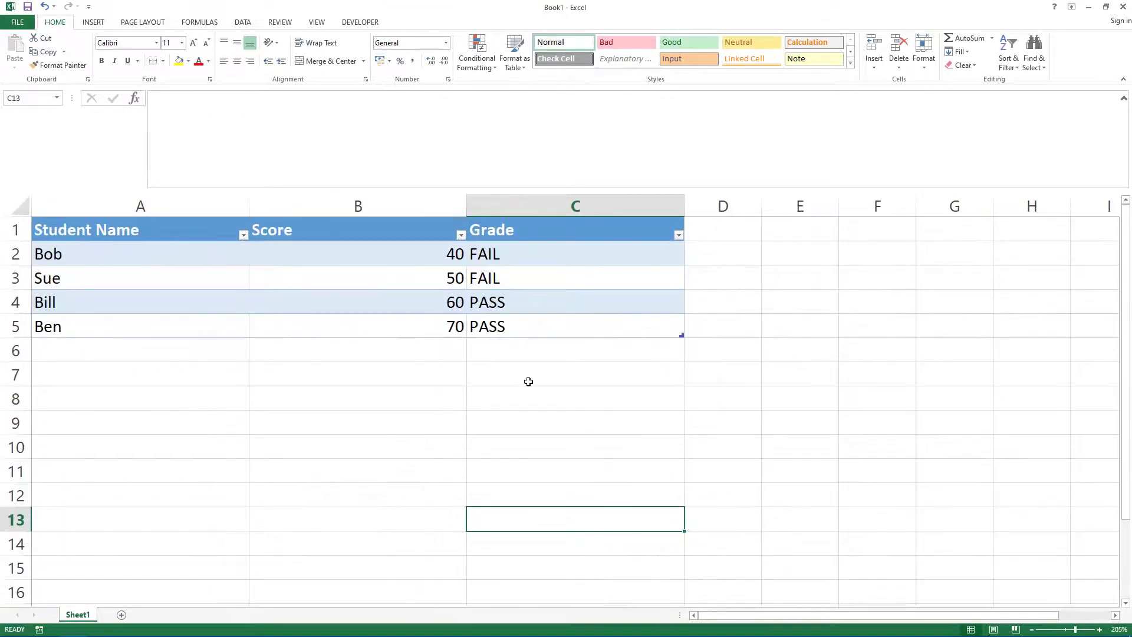
left_click(512, 251)
triple_click(341, 106)
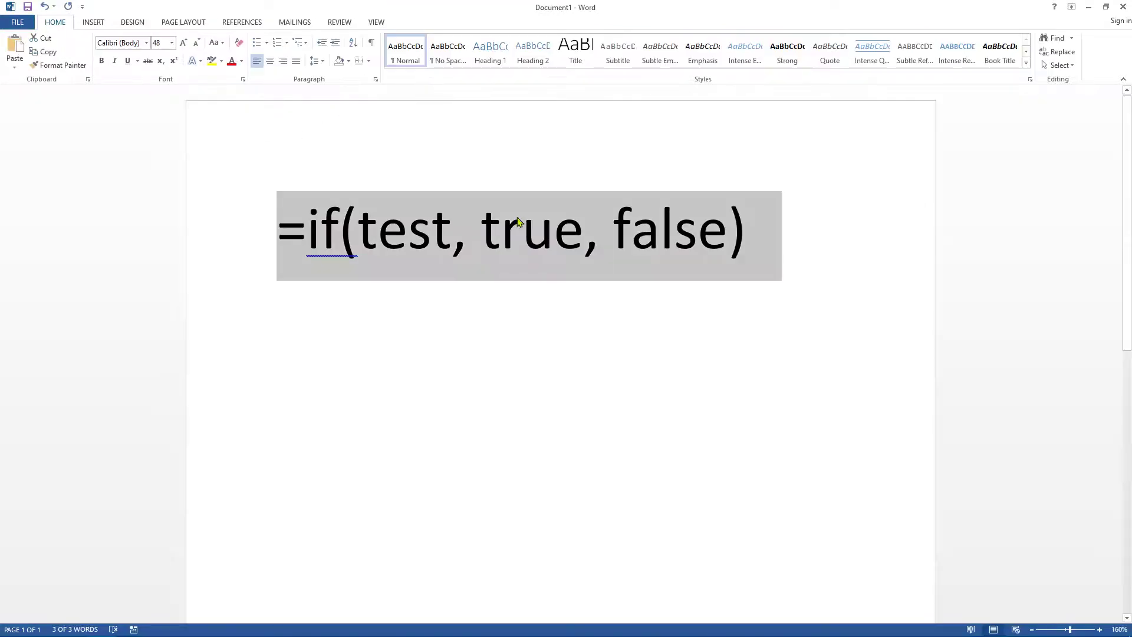
left_click(513, 345)
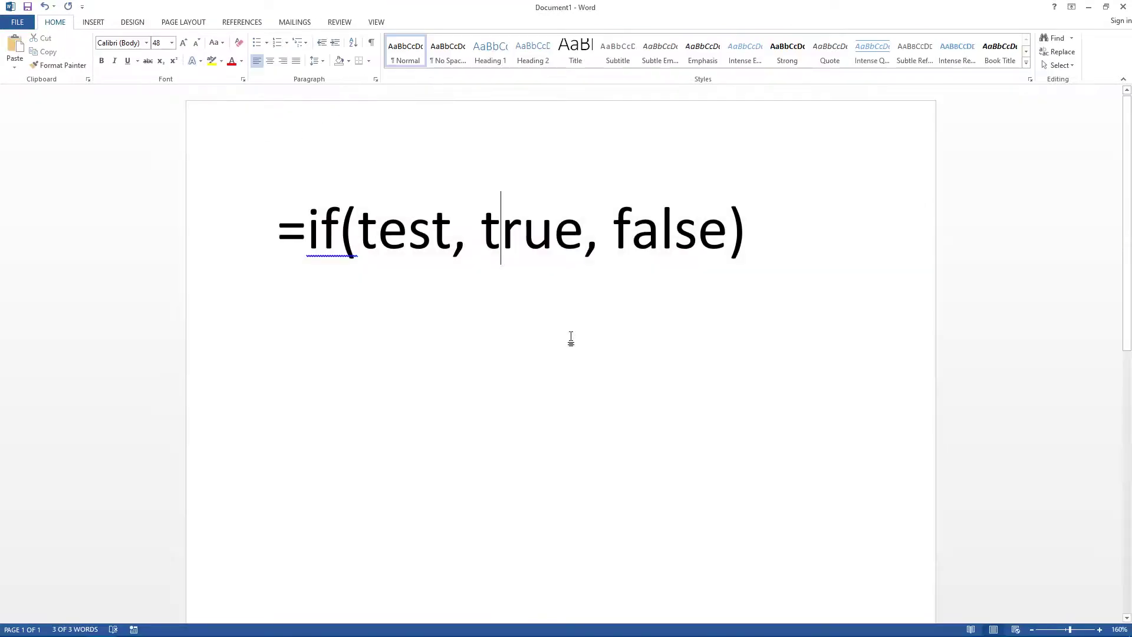
left_click(742, 248)
key("Return")
key("ctrl+v")
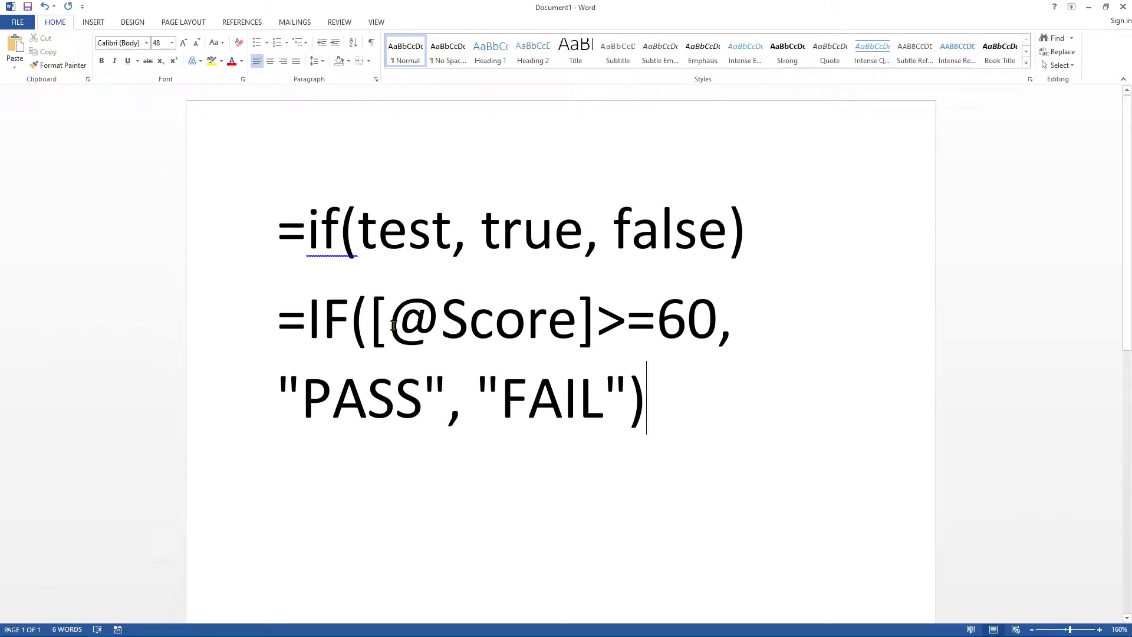
Select the equals sign and the IF keyword at the start of the pasted formula.
double_click(318, 322)
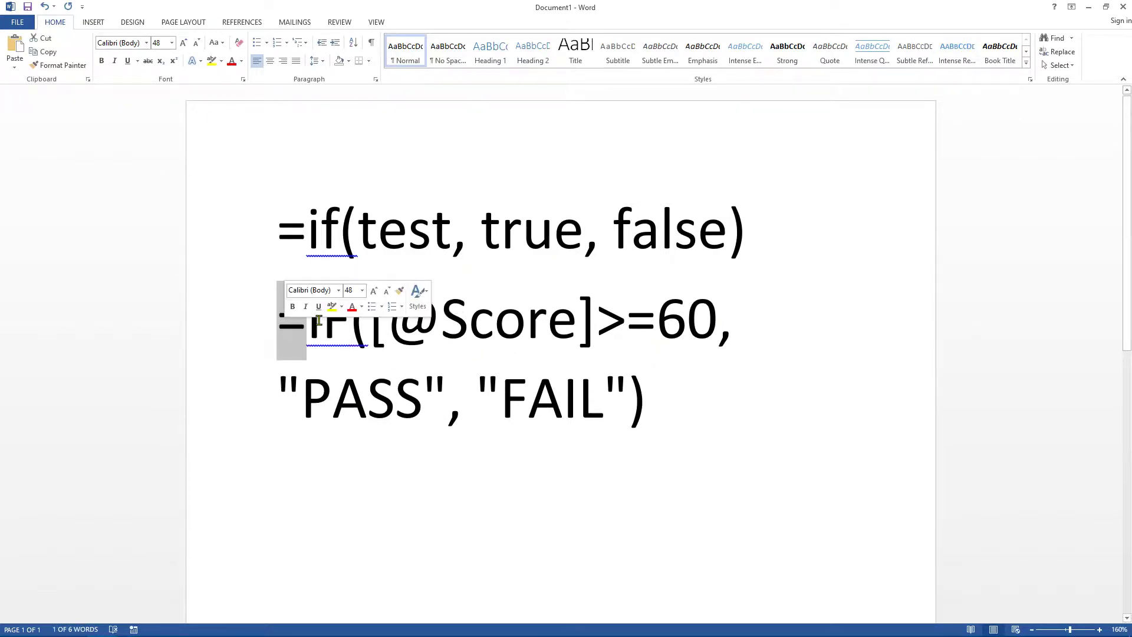
left_click(319, 320)
double_click(319, 320)
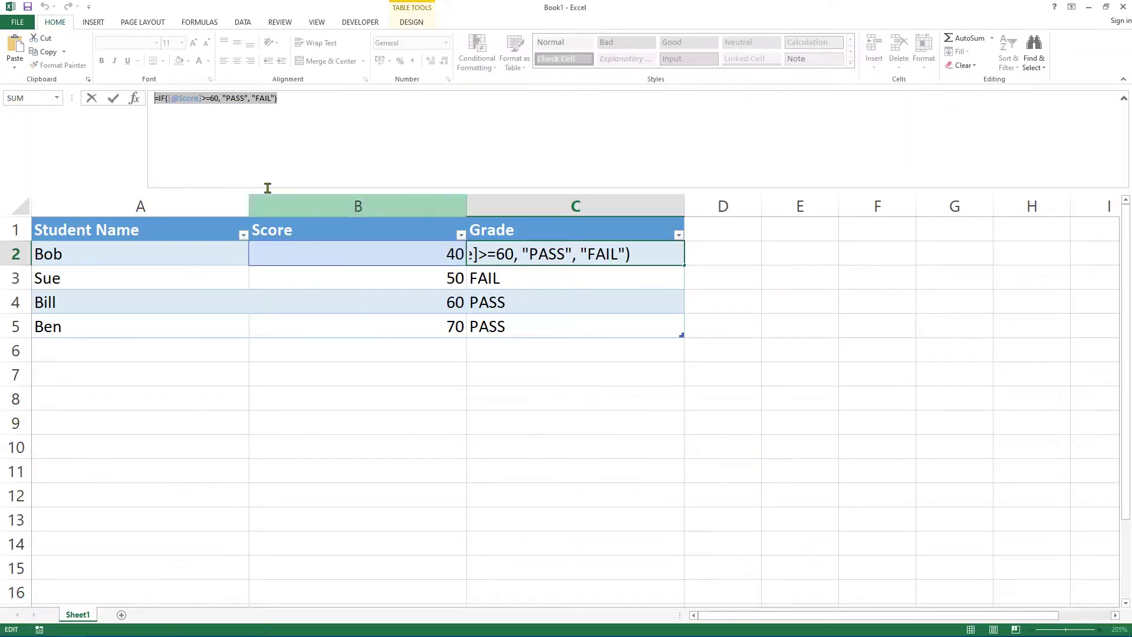
Retype the function name in cell C2's formula as lowercase if, commit the formula and reselect C2 to check it.
left_click(511, 248)
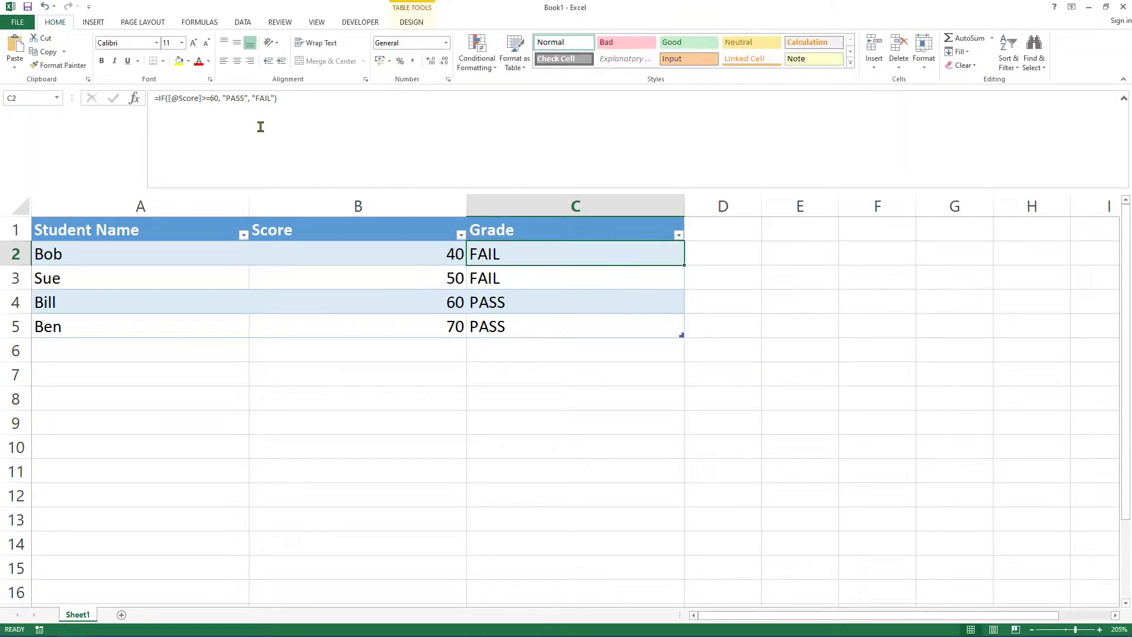
left_click(164, 100)
key("shift+Left")
key("shift+Left")
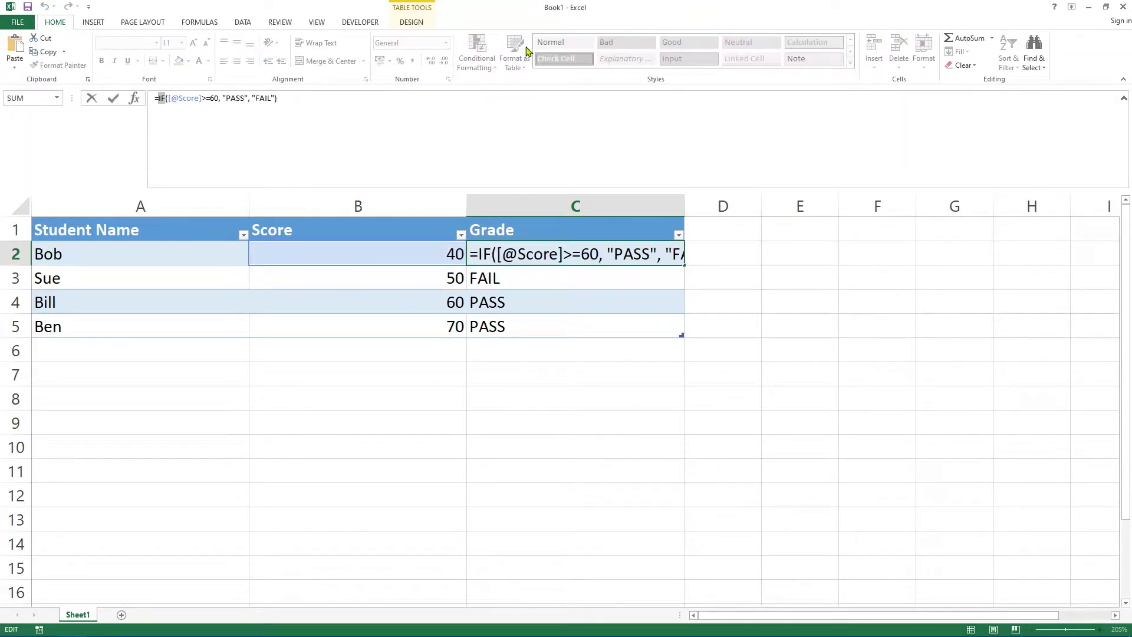
type("if")
key("Return")
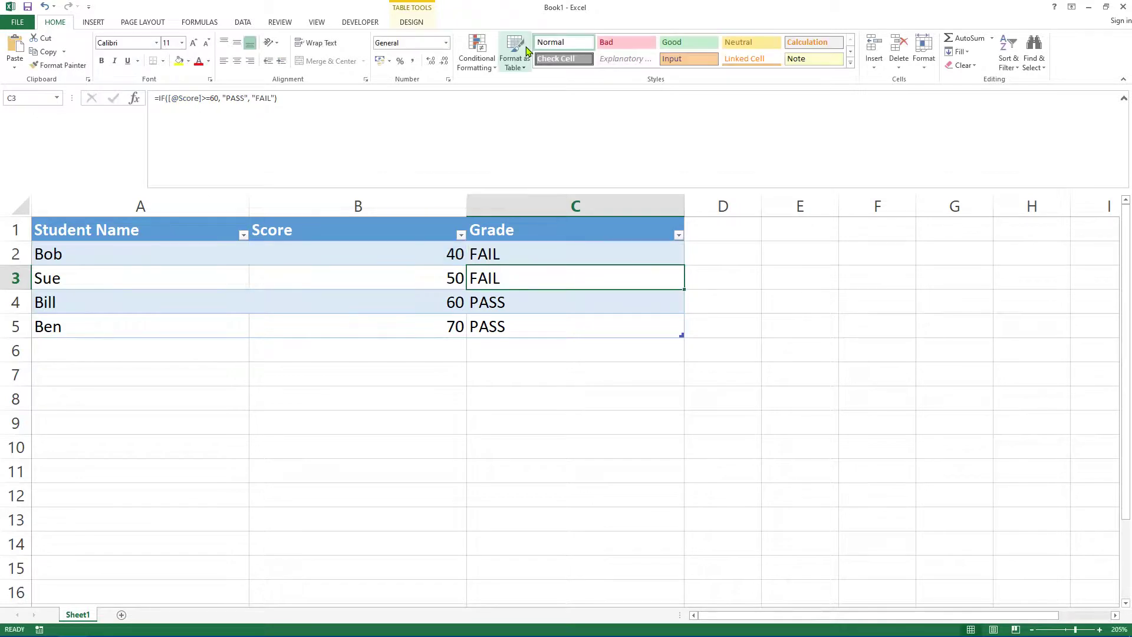
key("Up")
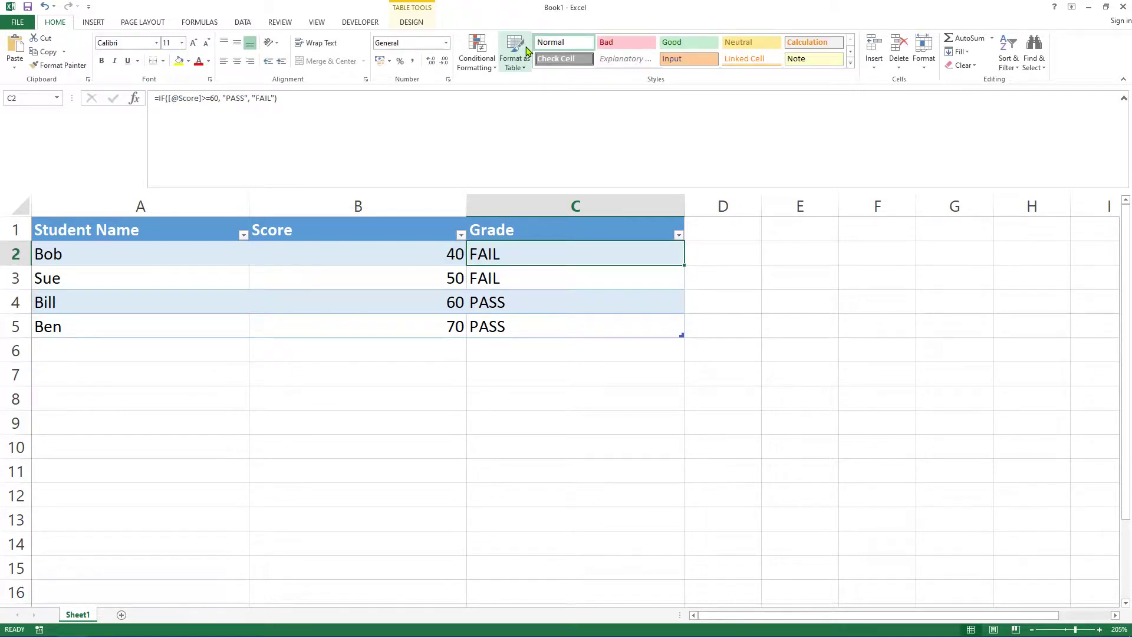
Switch to the Word document and change the lowercase if in the generic syntax line to uppercase IF.
left_click(311, 109)
left_click(701, 413)
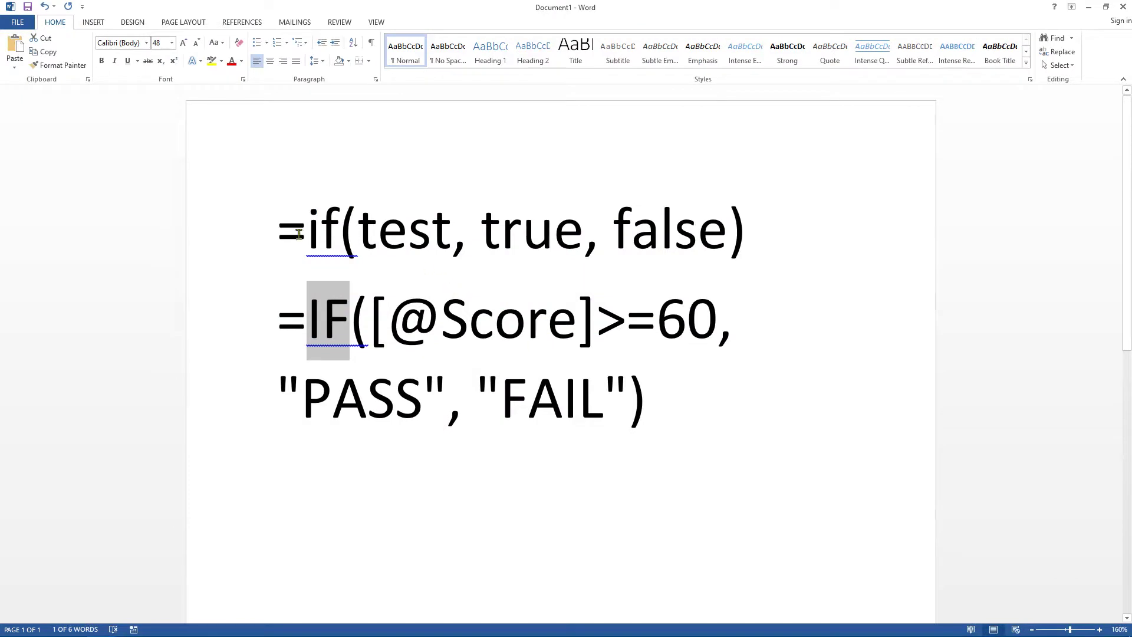
double_click(334, 236)
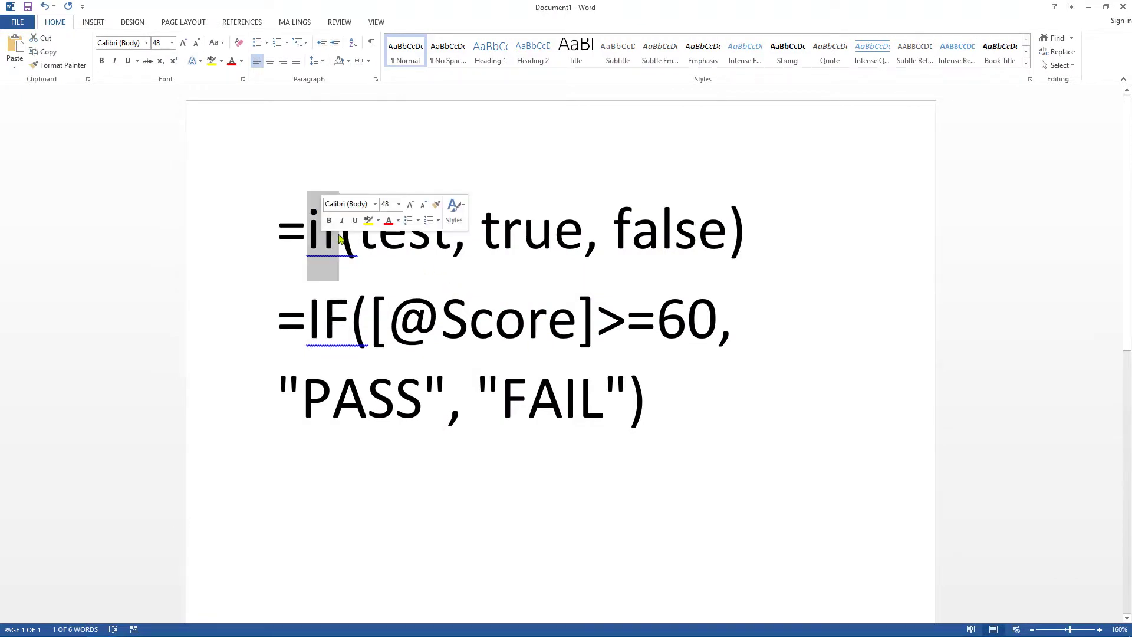
type("IF")
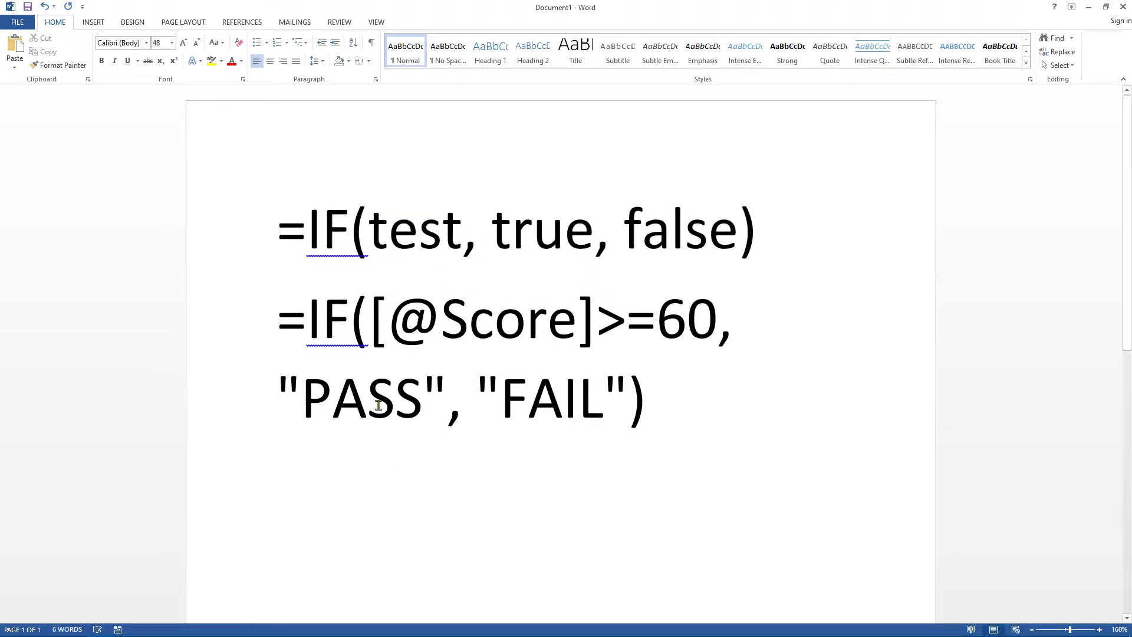
double_click(333, 321)
left_click(447, 321)
left_click_drag(352, 321, 627, 325)
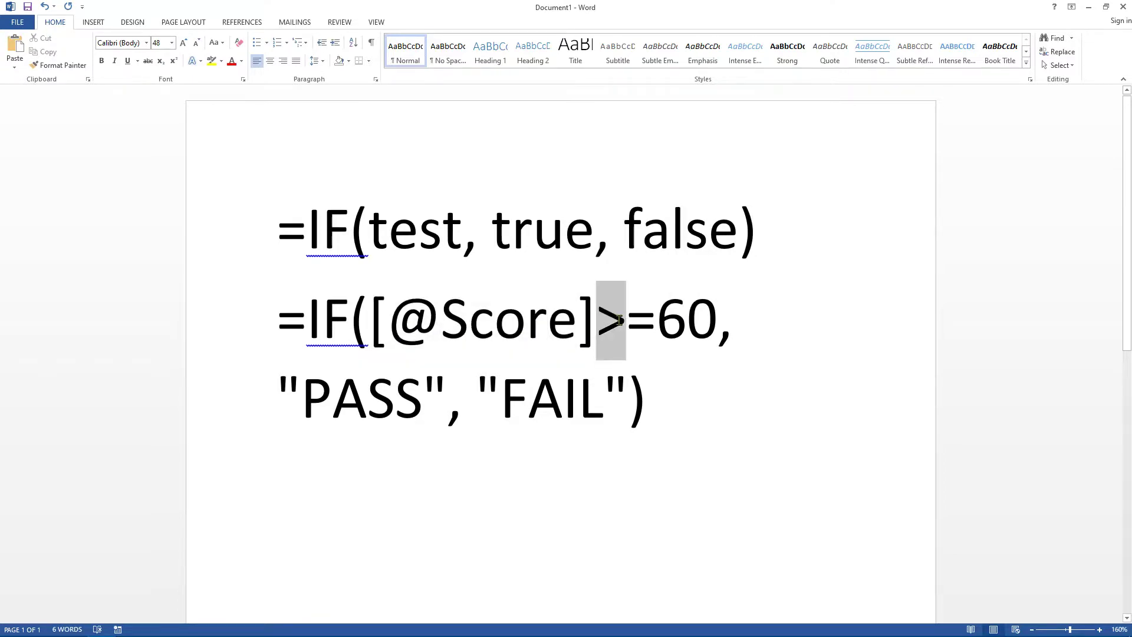
double_click(685, 331)
double_click(337, 397)
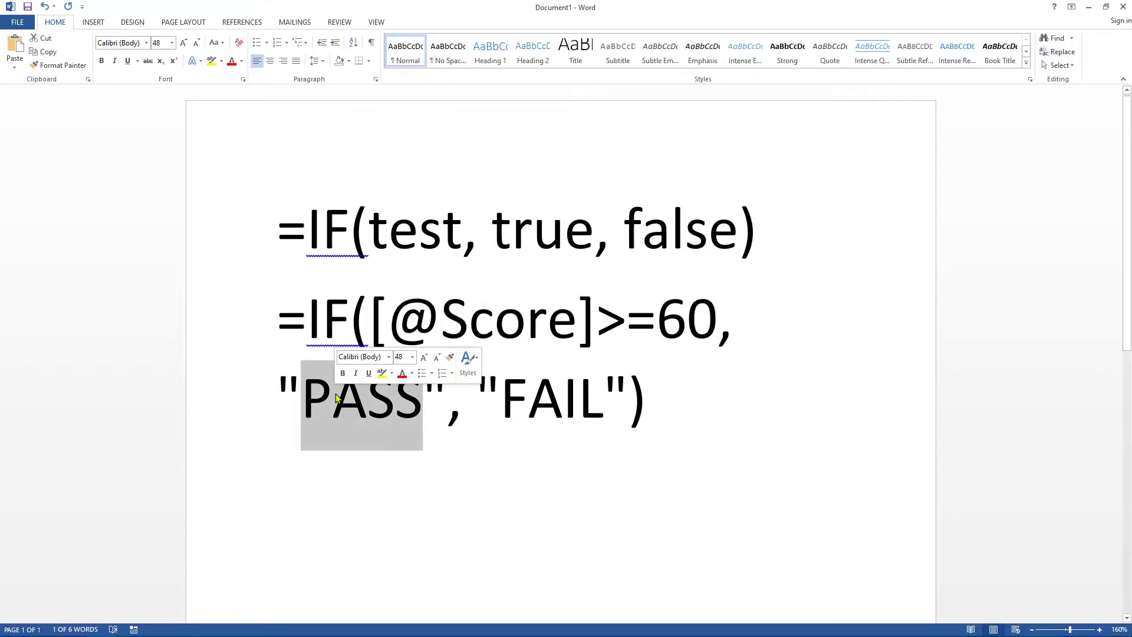
double_click(537, 407)
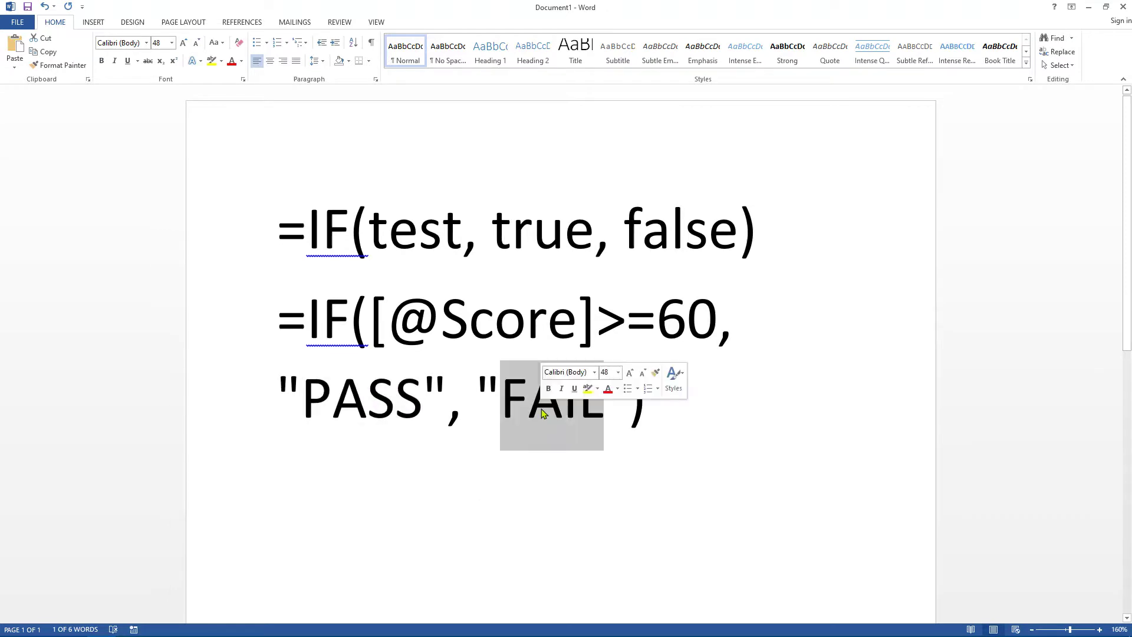
Switch to Excel and compare the scores with their grades, first in rows 2 and 3, and in rows 4 and 5.
key("alt+Tab")
left_click(381, 400)
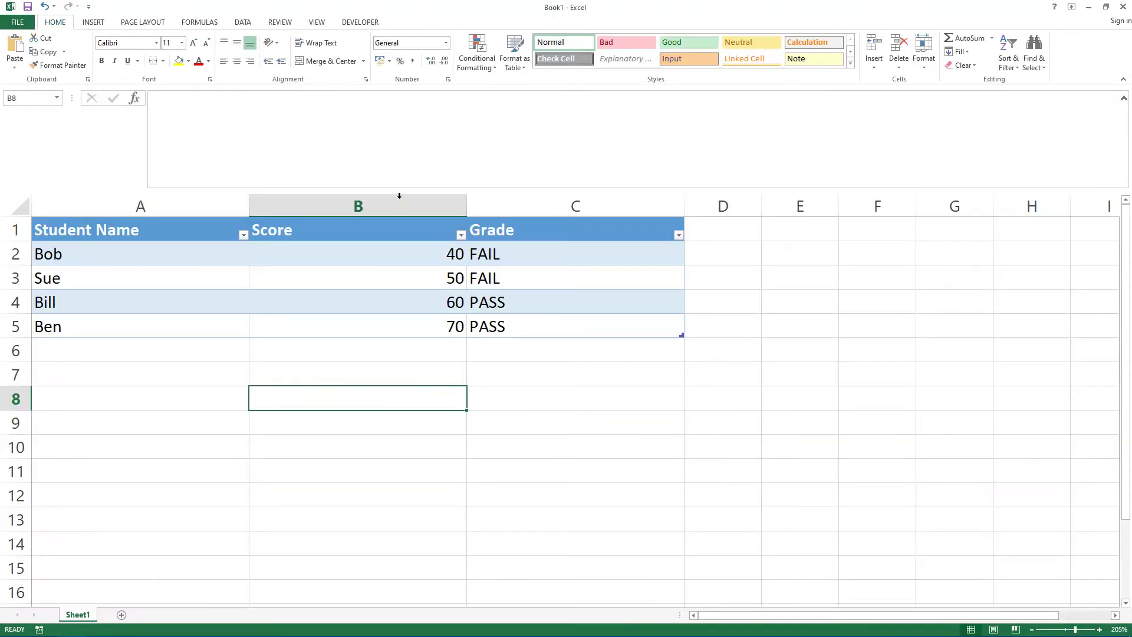
left_click(404, 258)
left_click(402, 276)
left_click(490, 282)
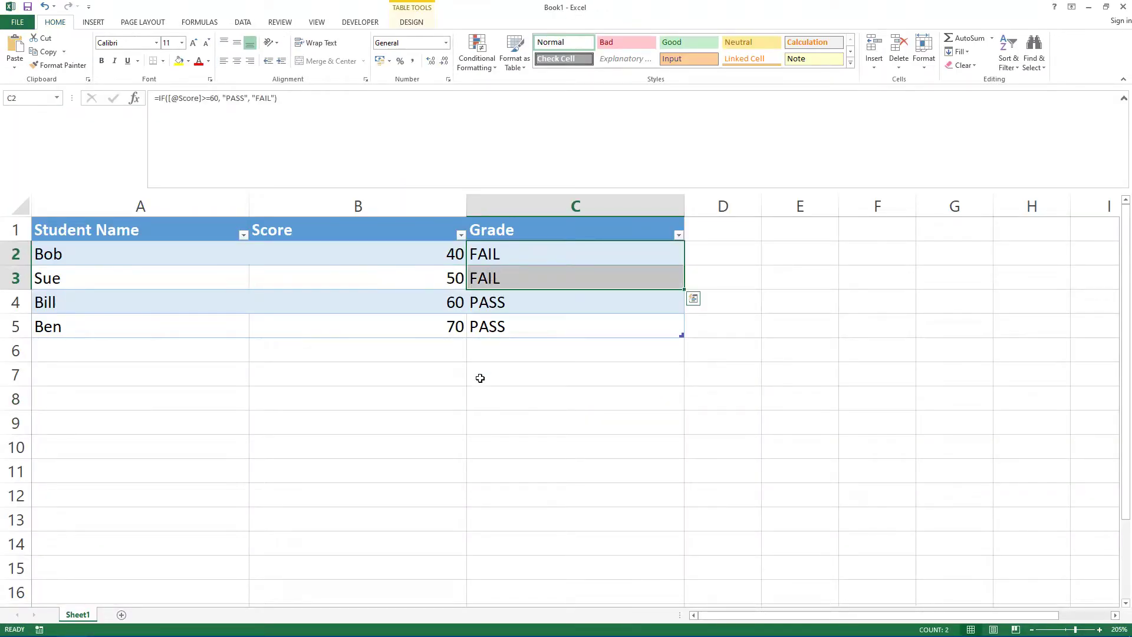
left_click(409, 365)
left_click_drag(408, 306, 411, 326)
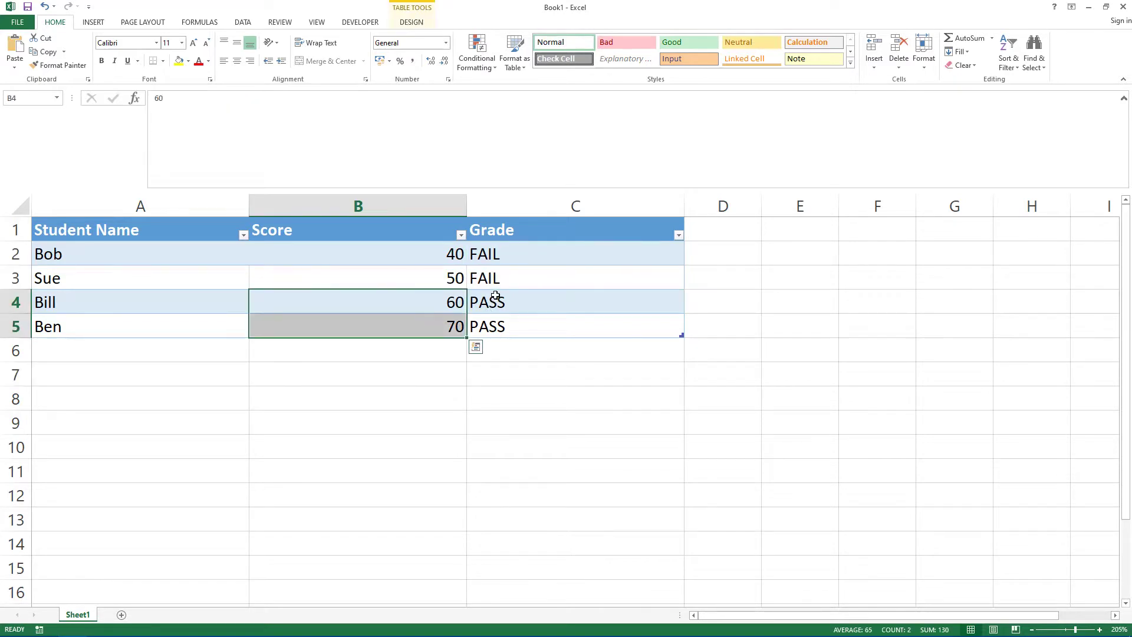
left_click(497, 304)
left_click_drag(497, 312, 496, 330)
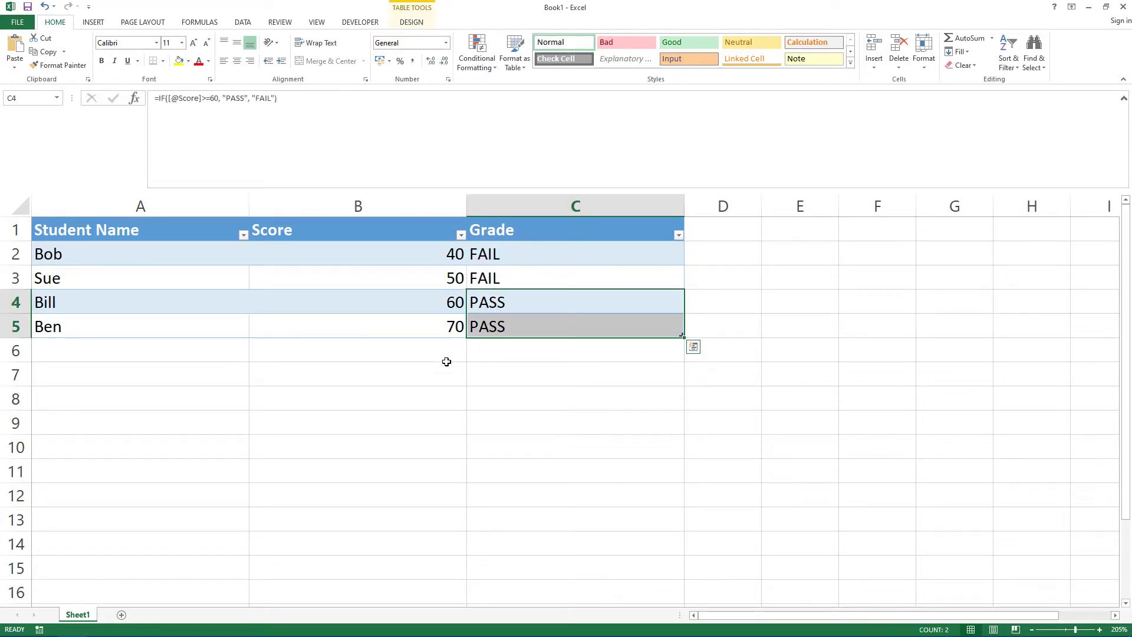
left_click(419, 378)
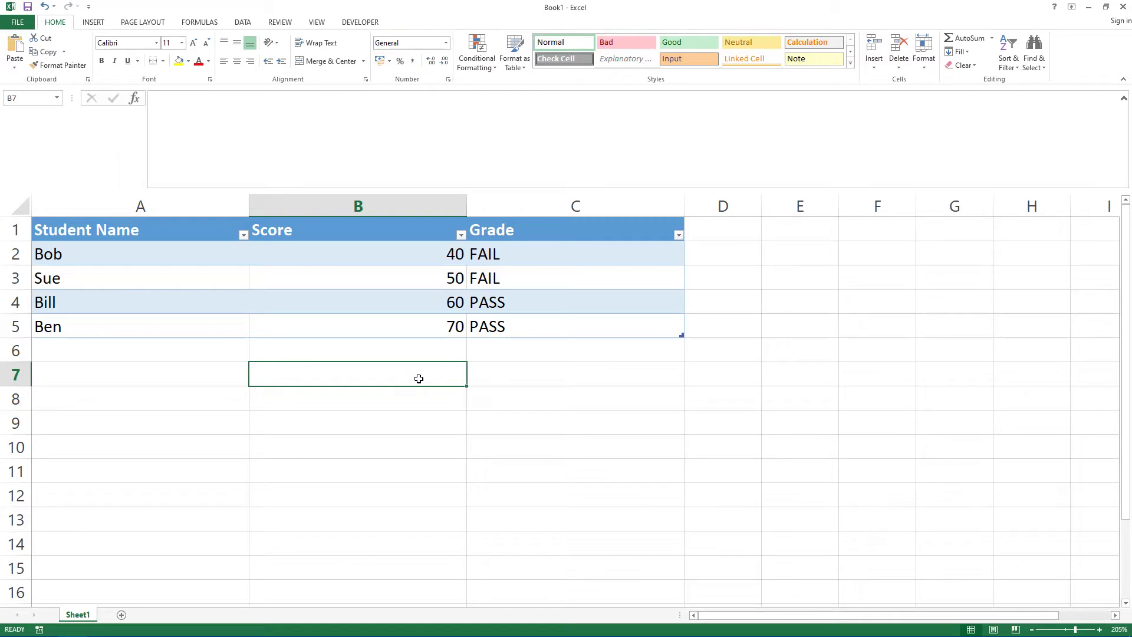